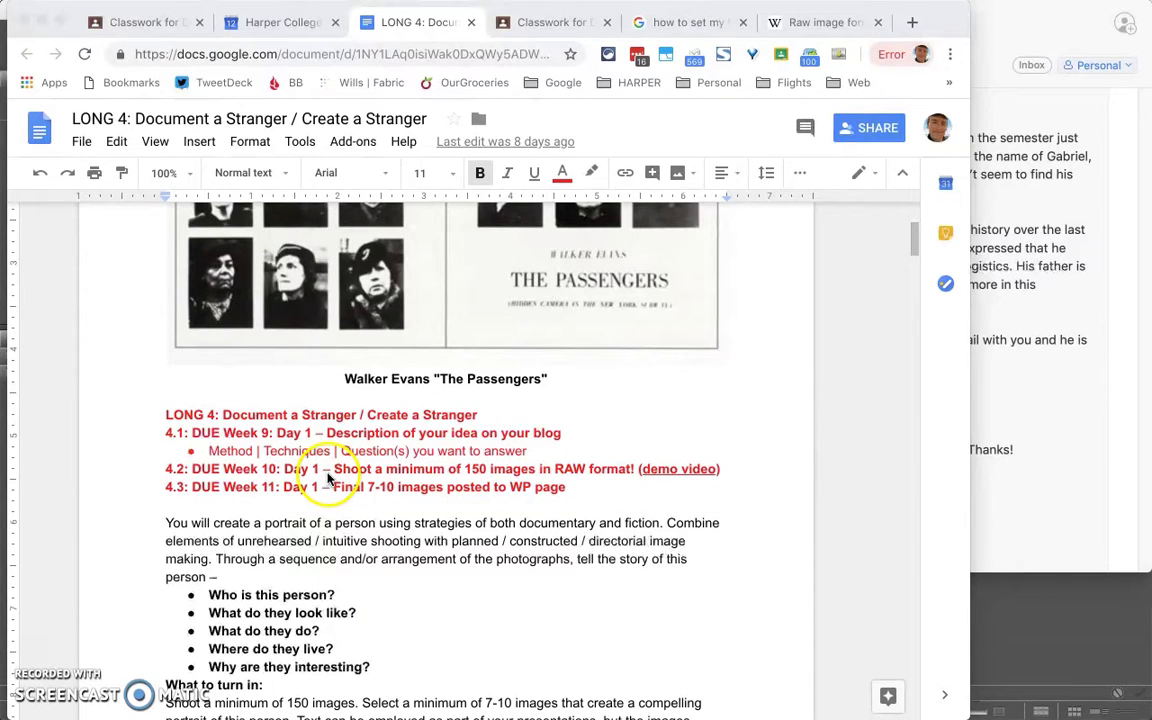
- Review assignment line 4.2 in the document, highlighting the 150-image minimum and the words "RAW format"
click(334, 468)
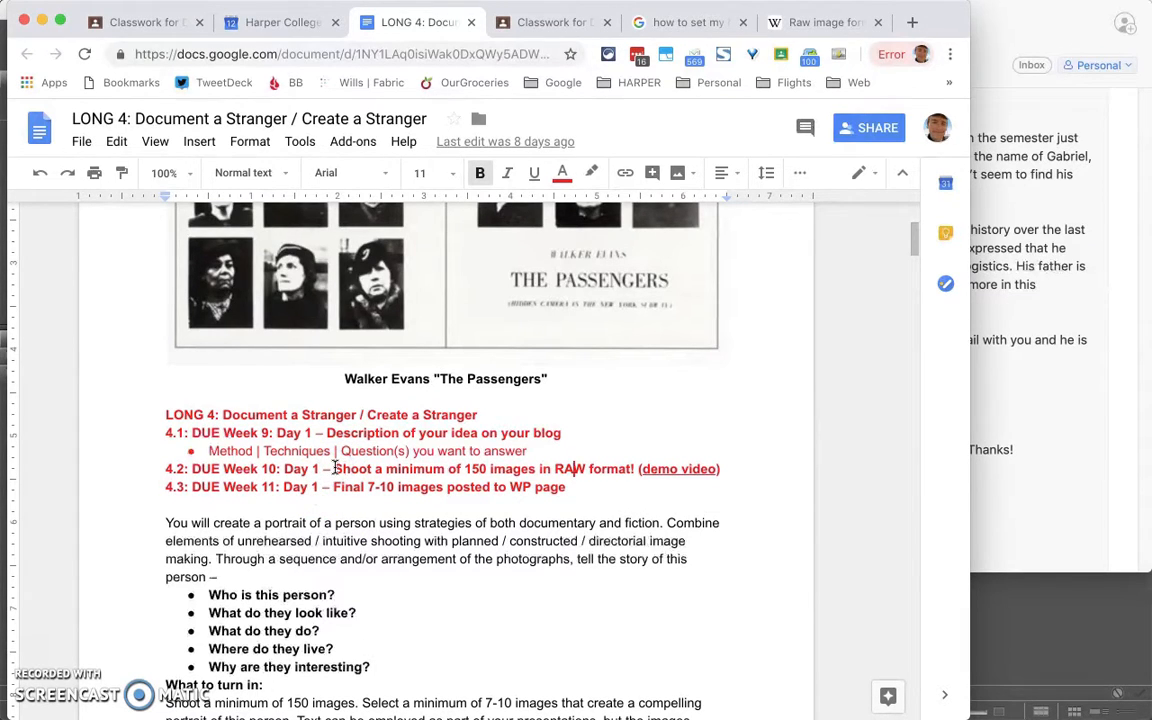
click(335, 468)
drag(461, 468, 488, 468)
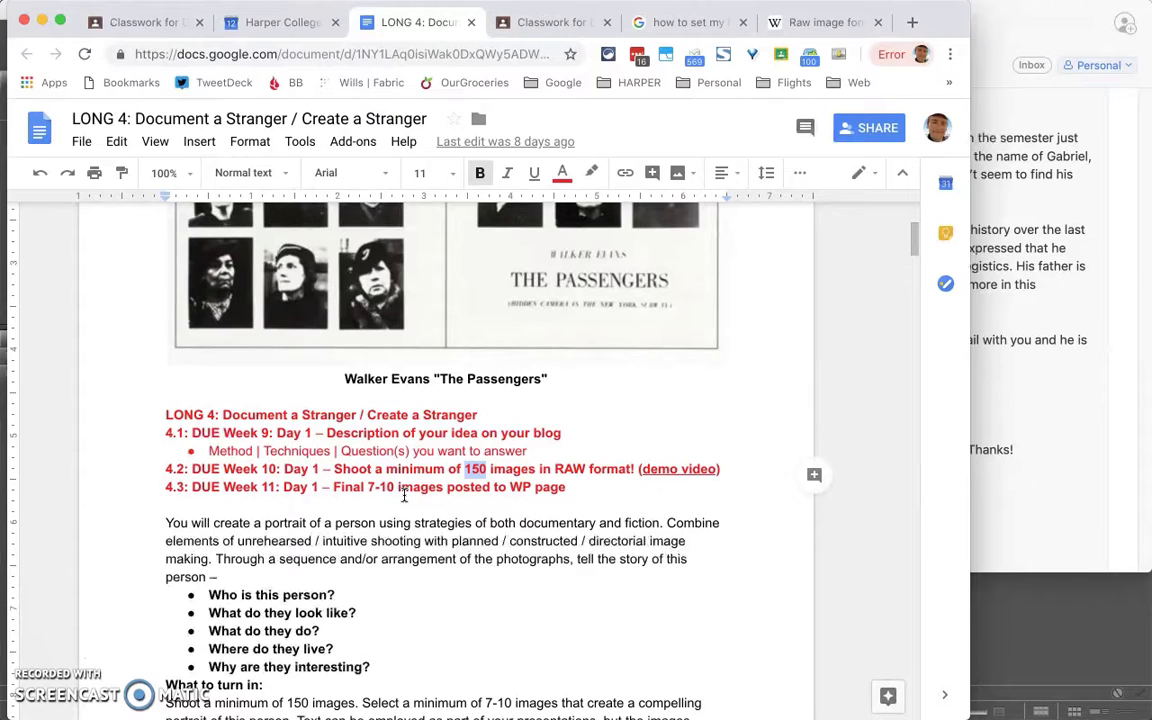
drag(555, 469, 633, 469)
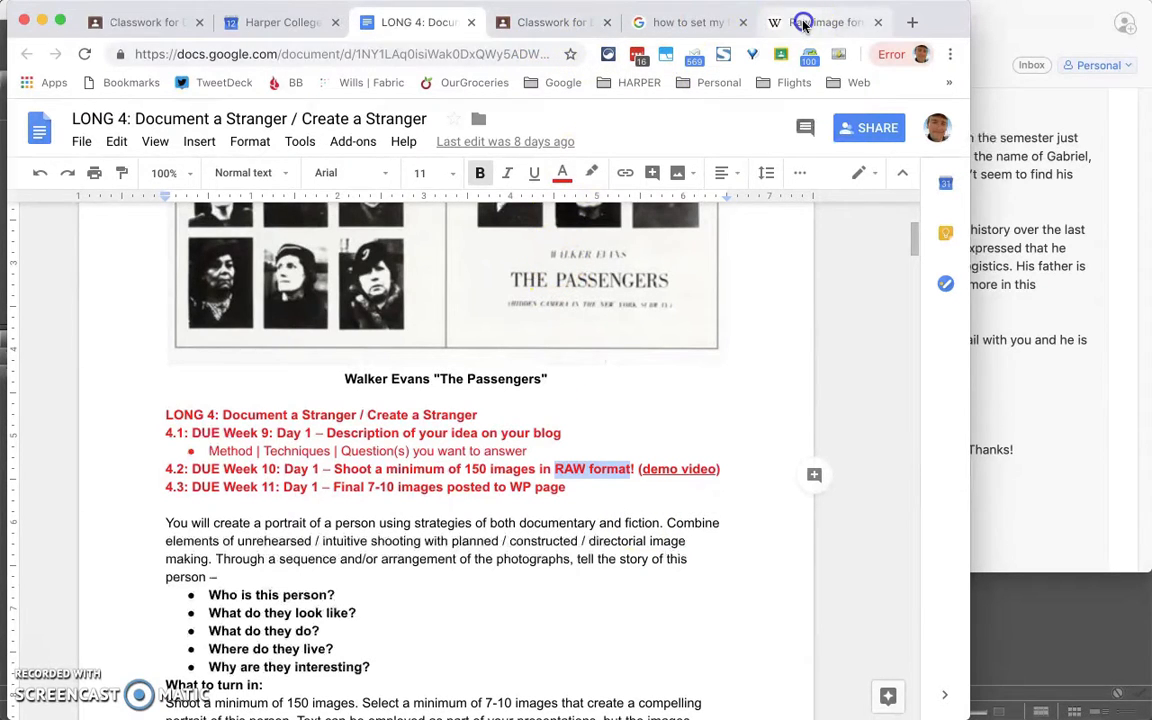
- Read the Wikipedia article on the raw image format and examine its section on raw filename extensions by camera manufacturer
click(776, 22)
scroll(637, 248, up, 10)
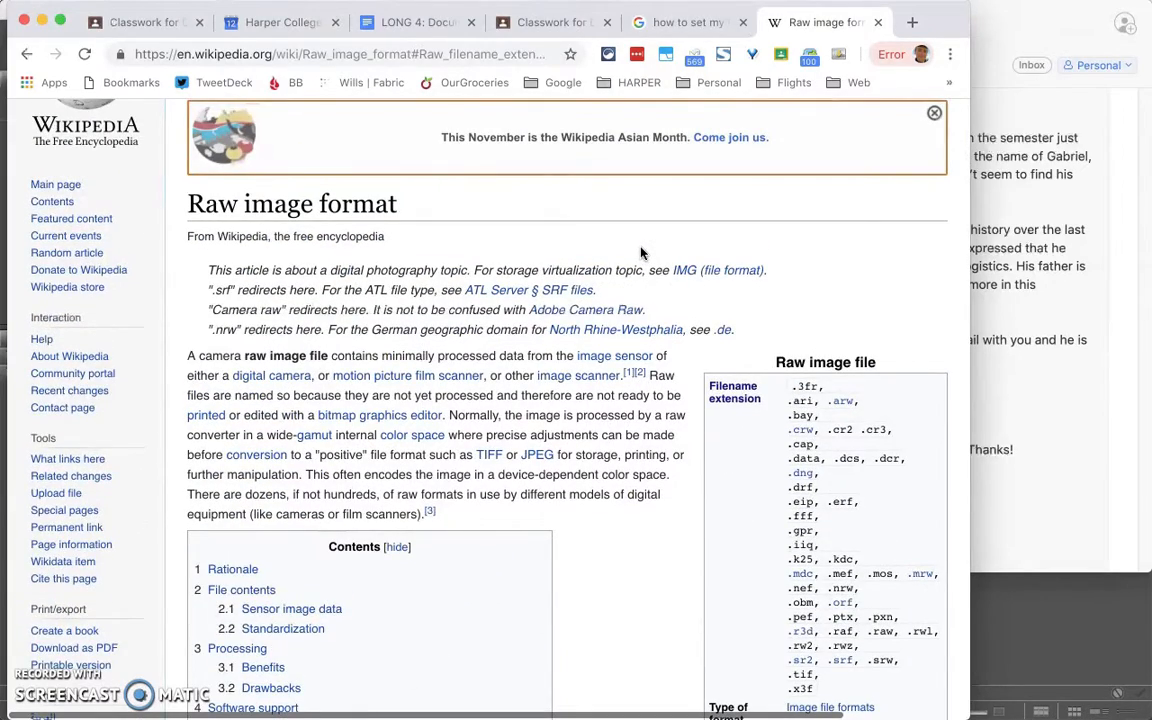
scroll(641, 253, down, 1)
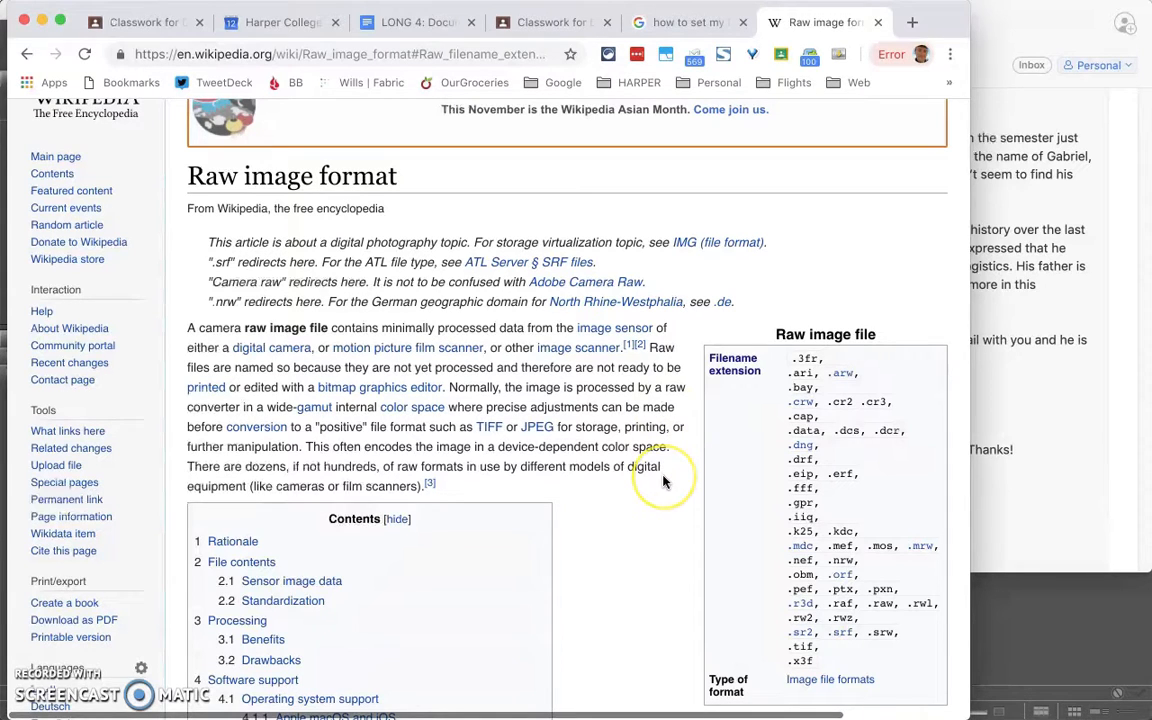
scroll(663, 482, down, 1)
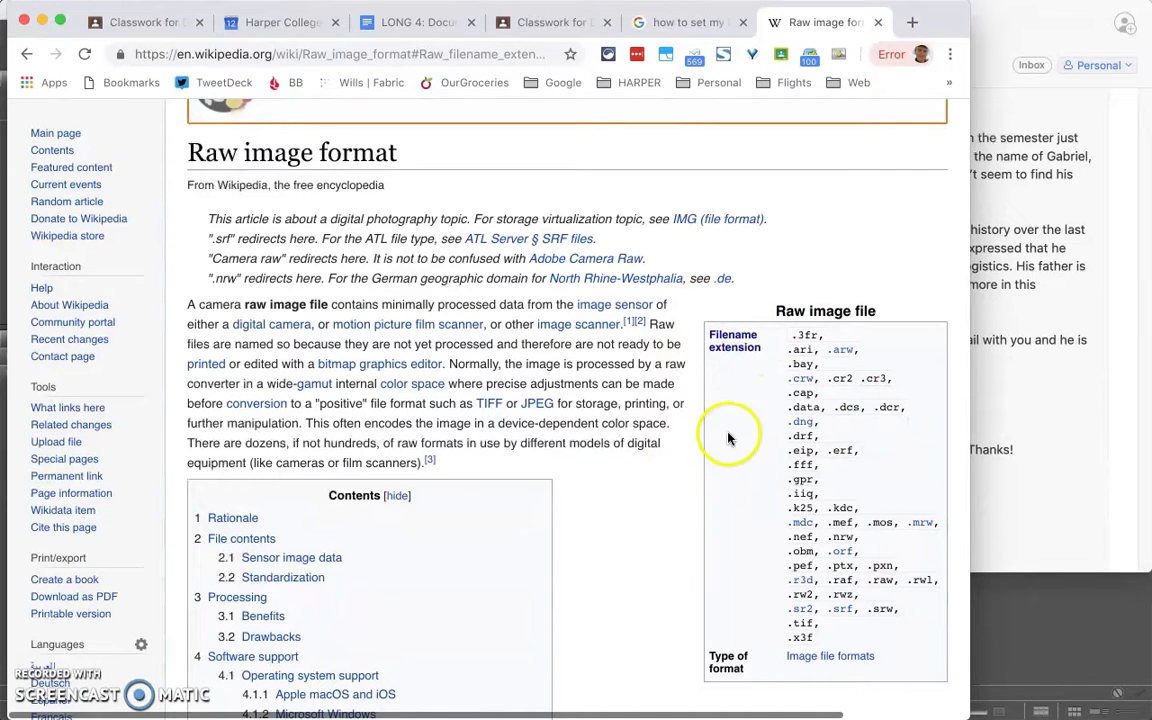
scroll(568, 521, down, 3)
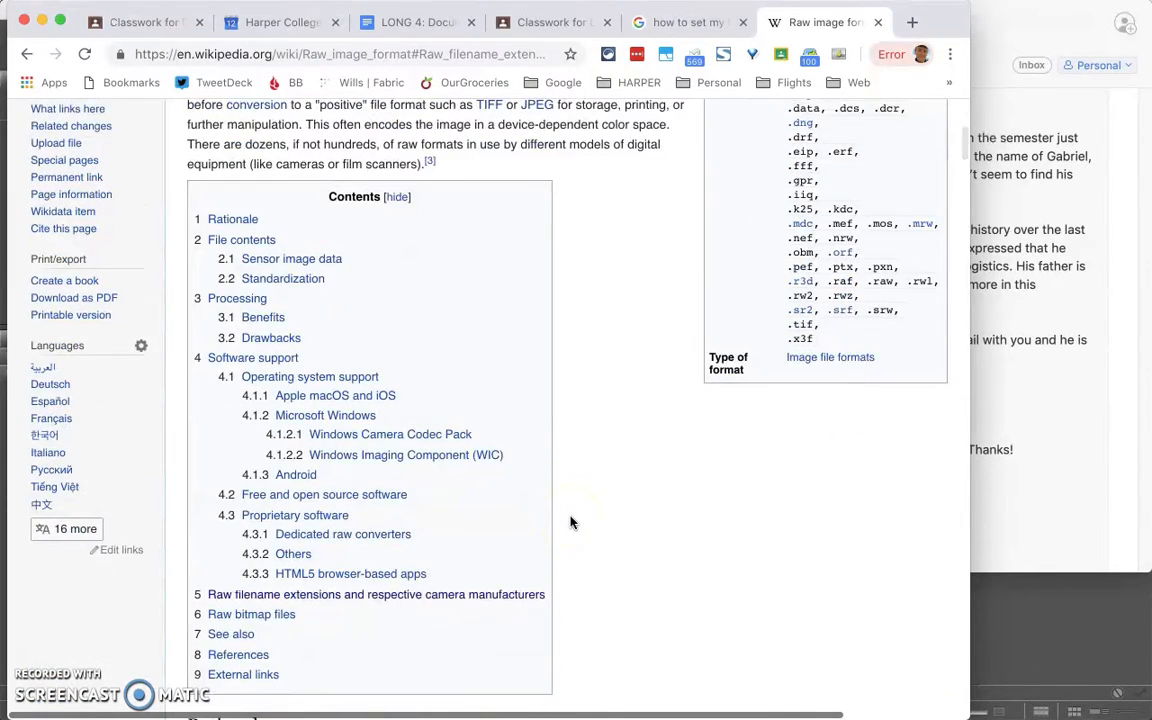
scroll(569, 521, down, 1)
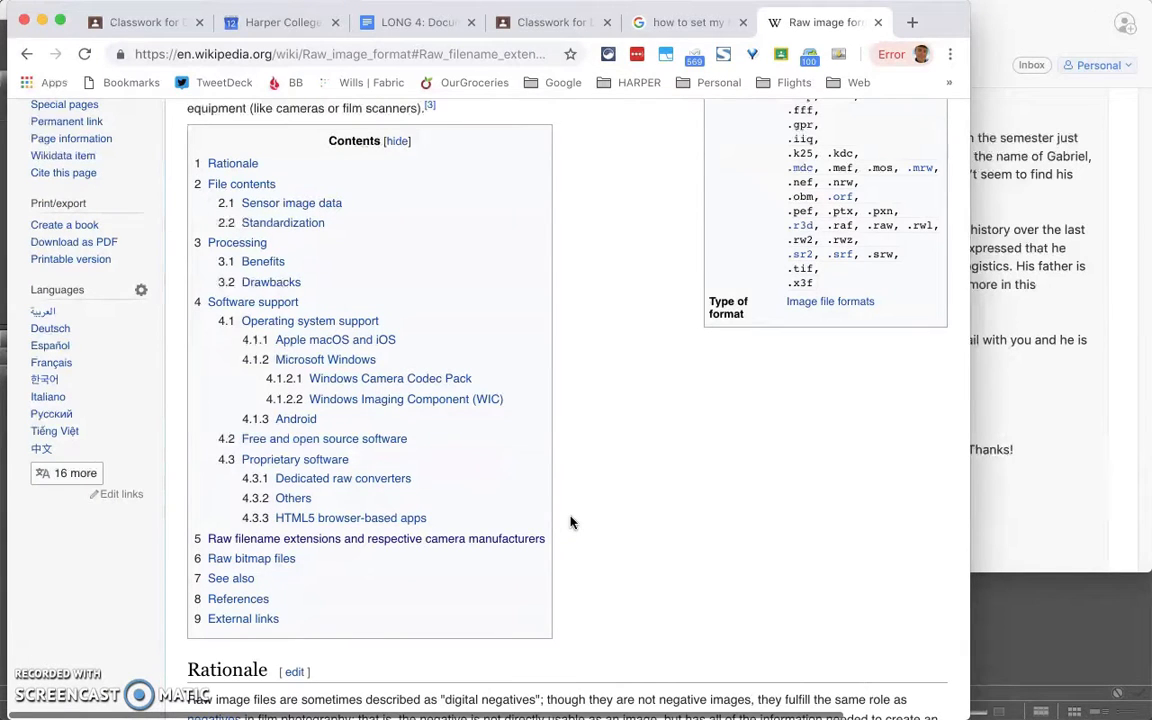
click(415, 540)
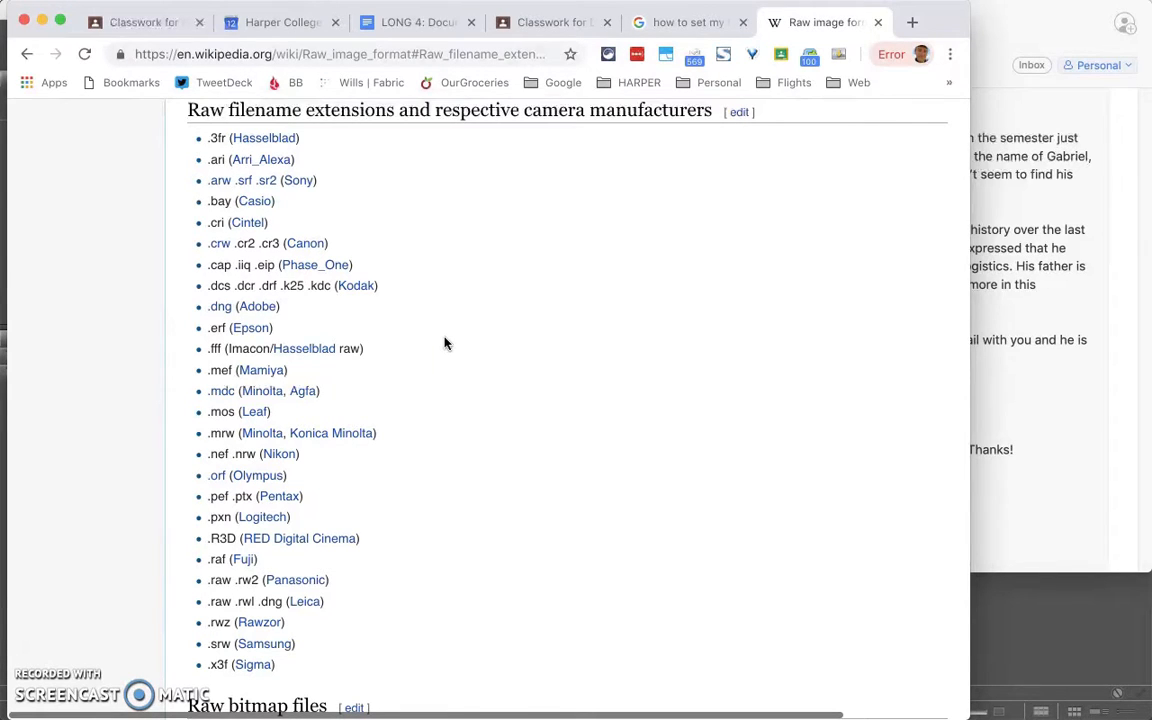
mouse_move(288, 455)
mouse_move(219, 250)
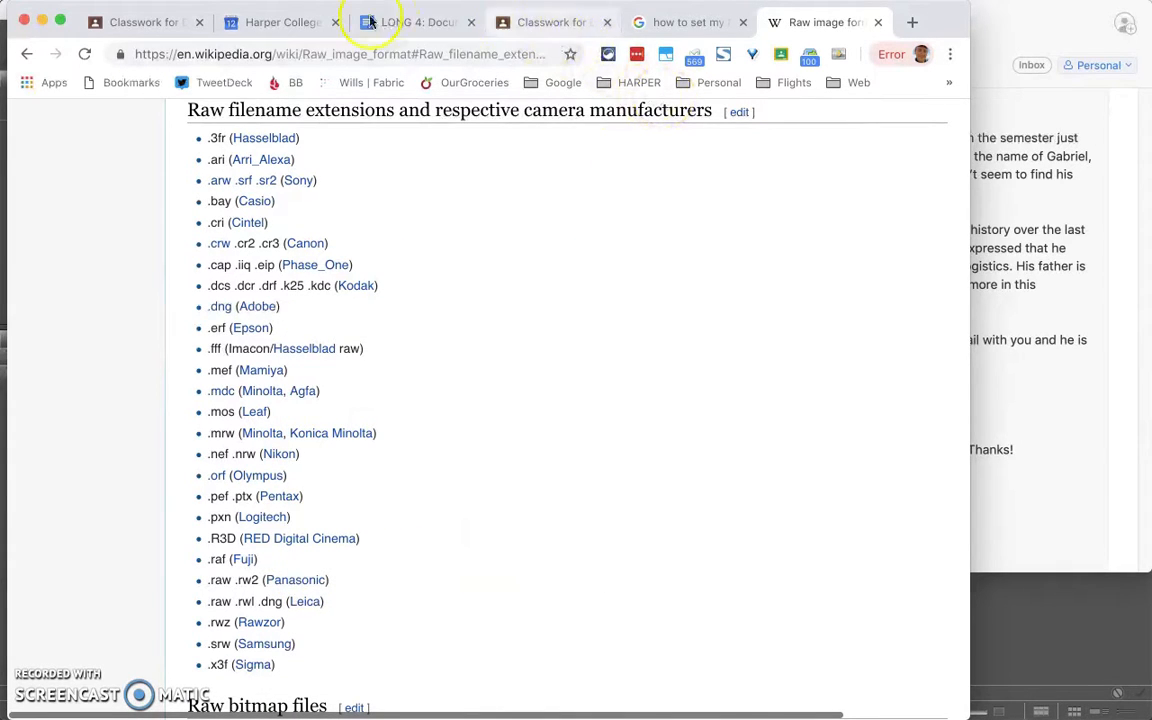
- Open WORKFLOW DPS WEB.pdf from the Workflow Document material under LOGISTICS/MATERIALS in the class's Classwork page
click(527, 20)
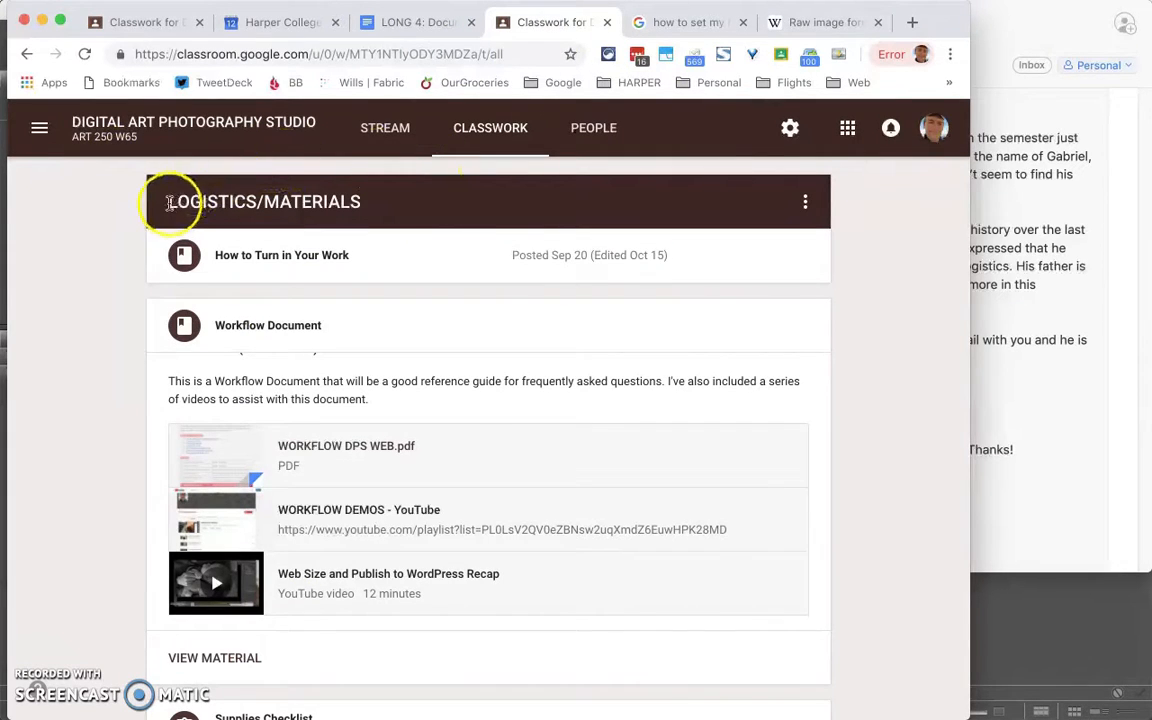
drag(168, 206, 372, 202)
click(431, 285)
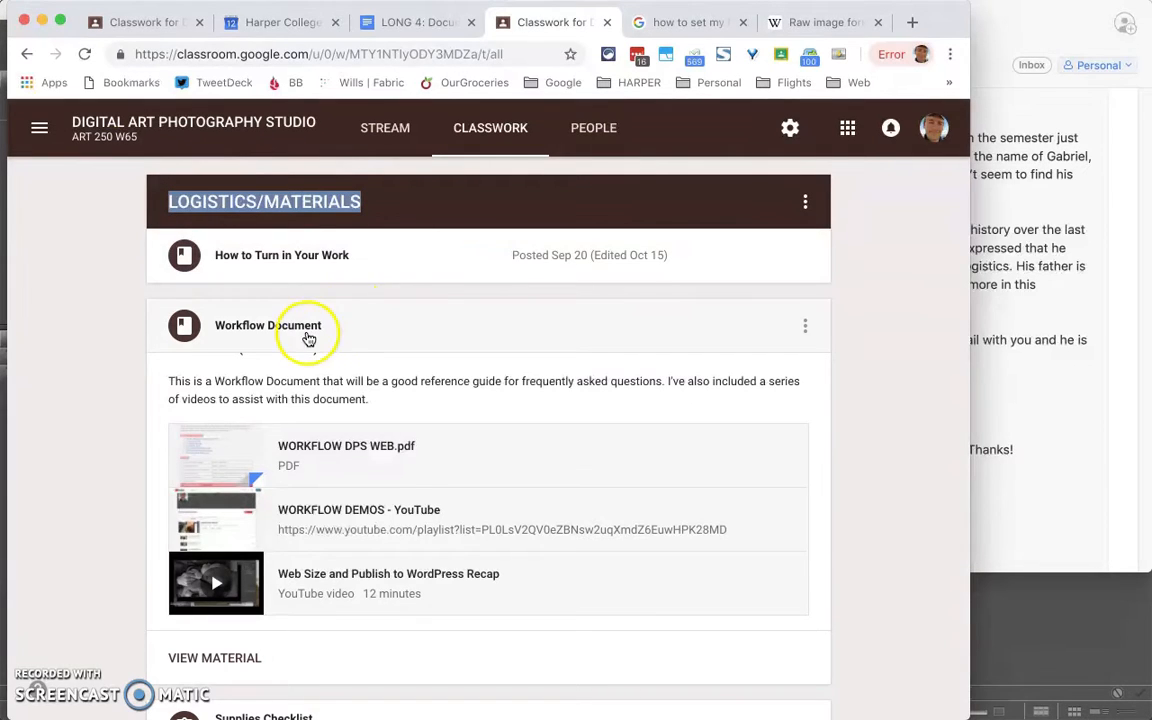
click(247, 467)
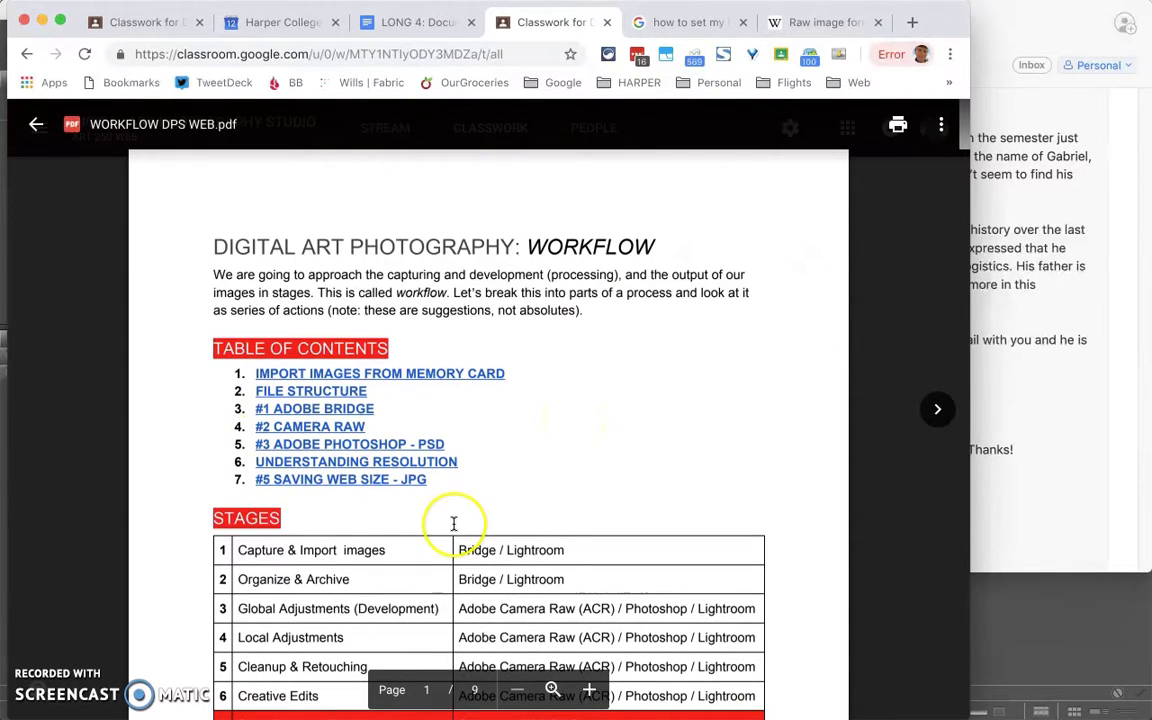
- Look through the workflow PDF, examining the Adobe Bridge section and the Camera Raw guidance on clipping warnings, lens corrections and white balance
scroll(453, 523, down, 5)
scroll(453, 523, down, 15)
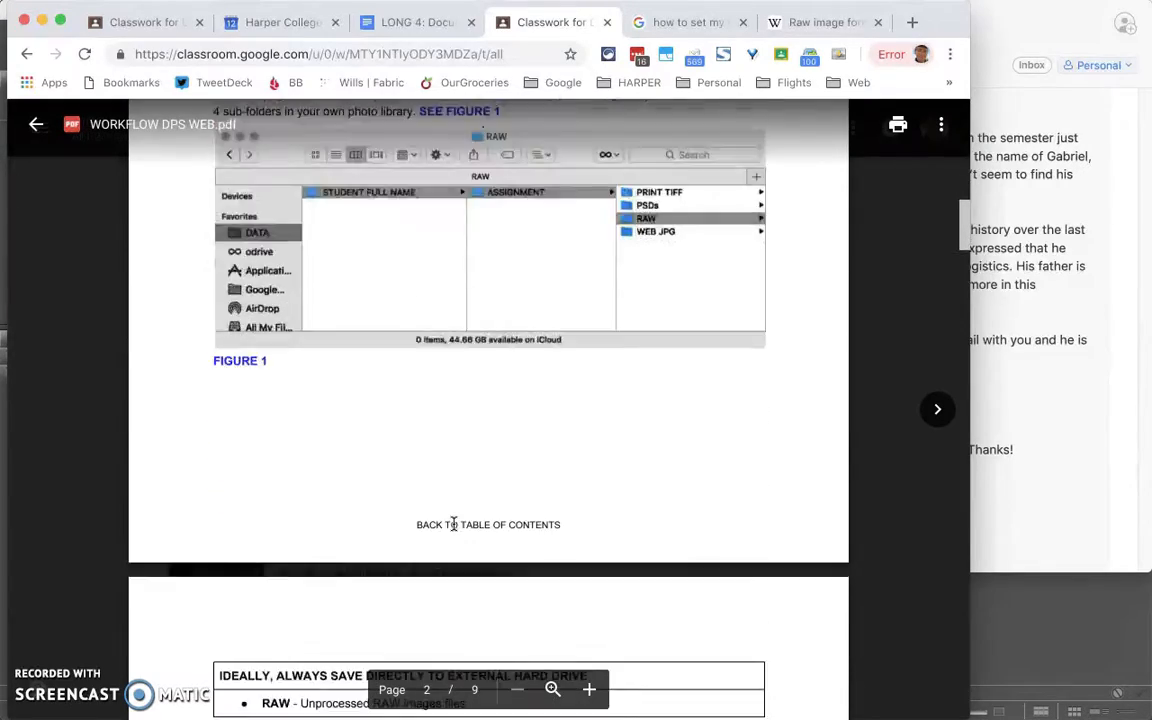
scroll(453, 523, down, 4)
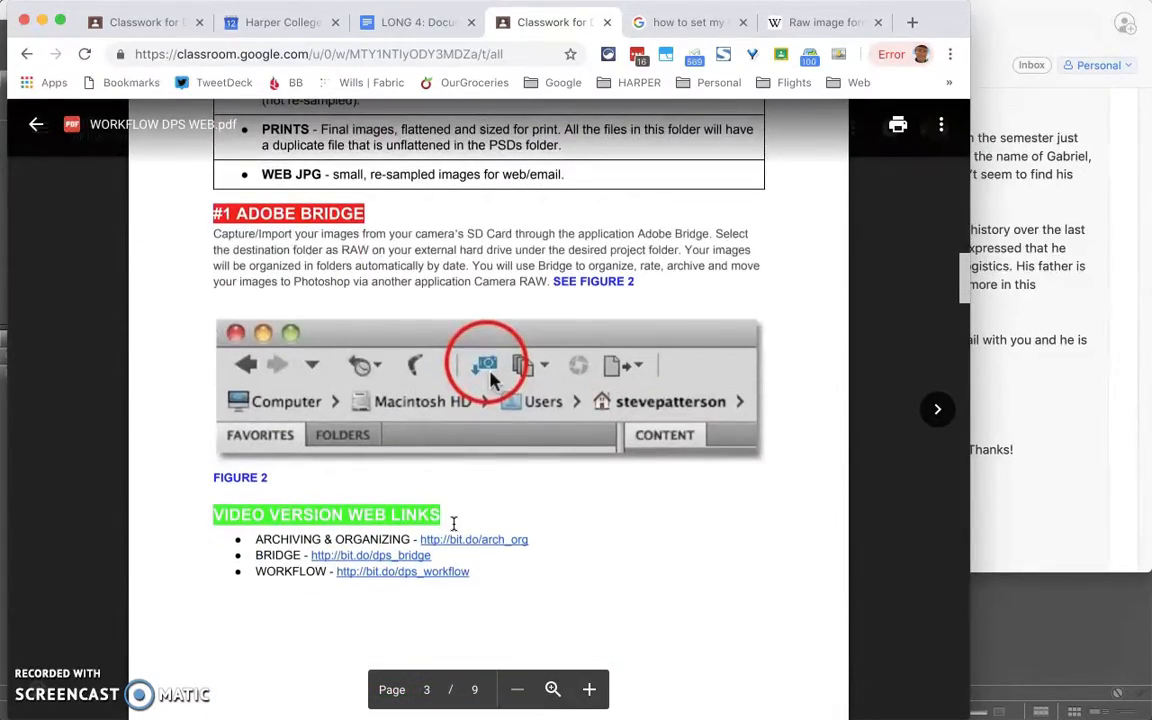
scroll(453, 523, down, 10)
scroll(453, 523, down, 1)
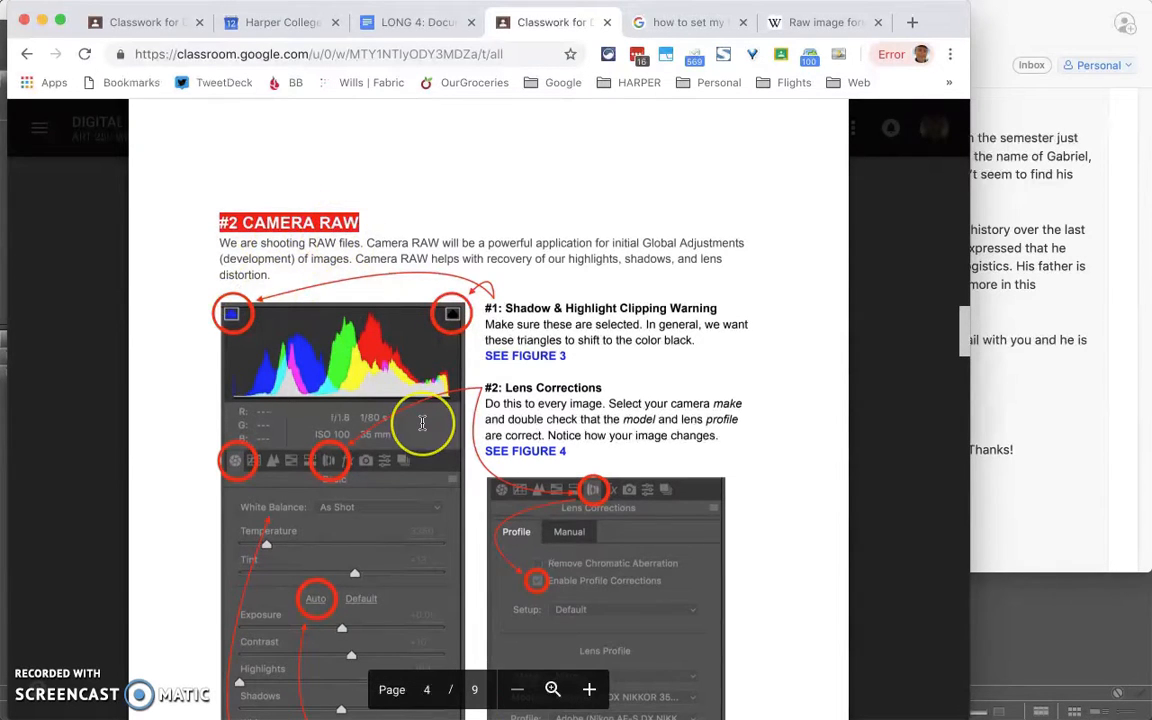
scroll(422, 420, up, 10)
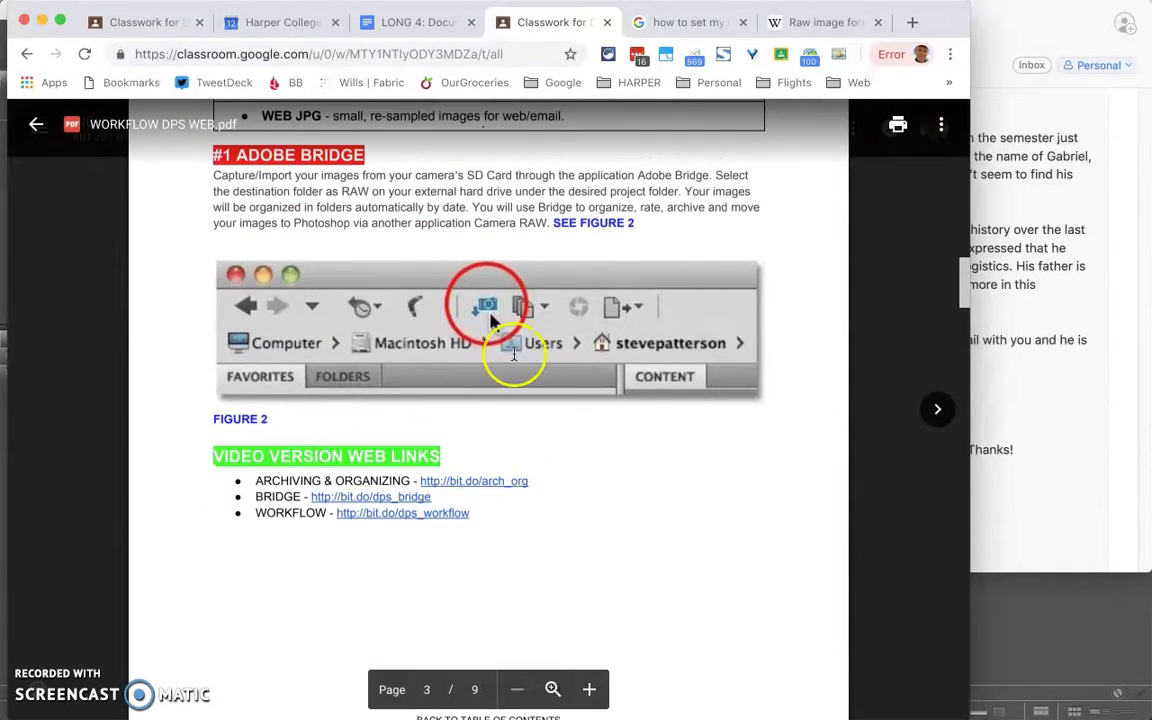
scroll(476, 489, down, 10)
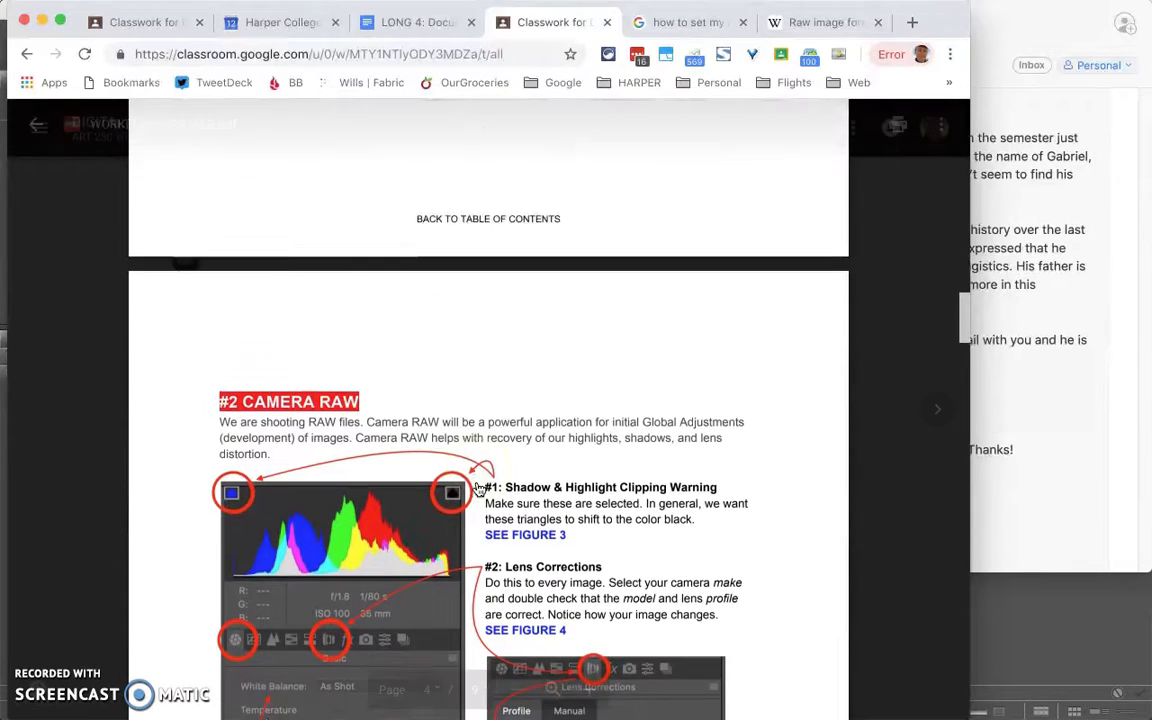
scroll(478, 489, down, 5)
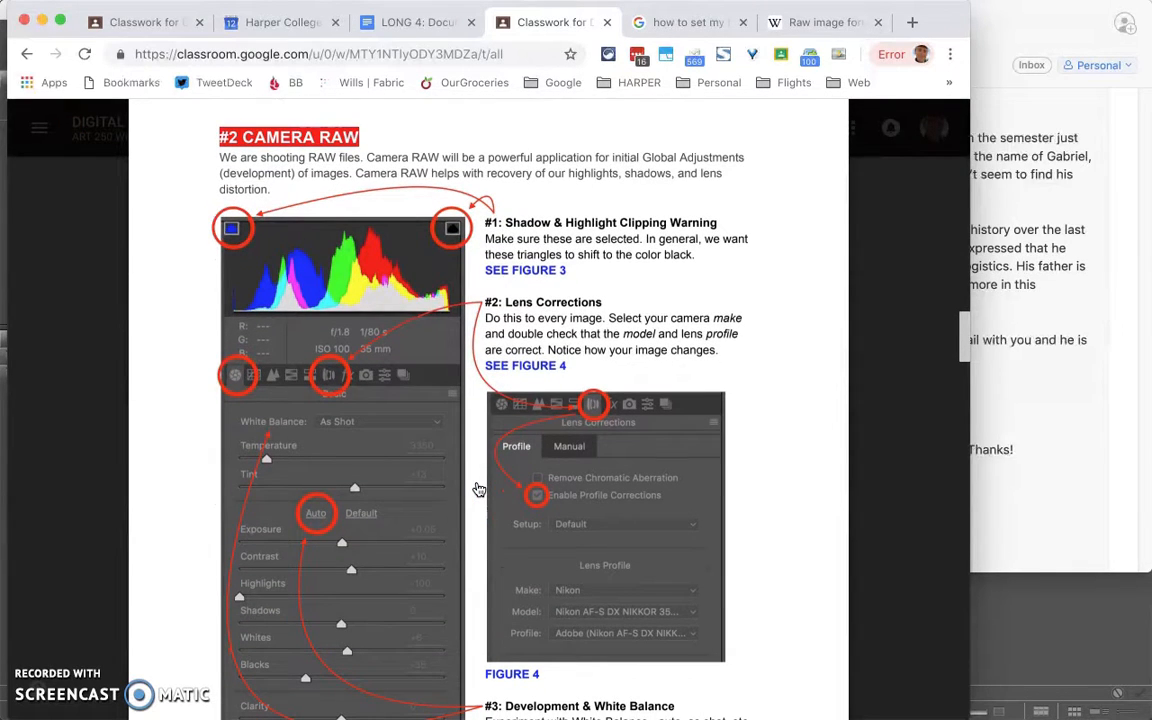
scroll(479, 489, down, 15)
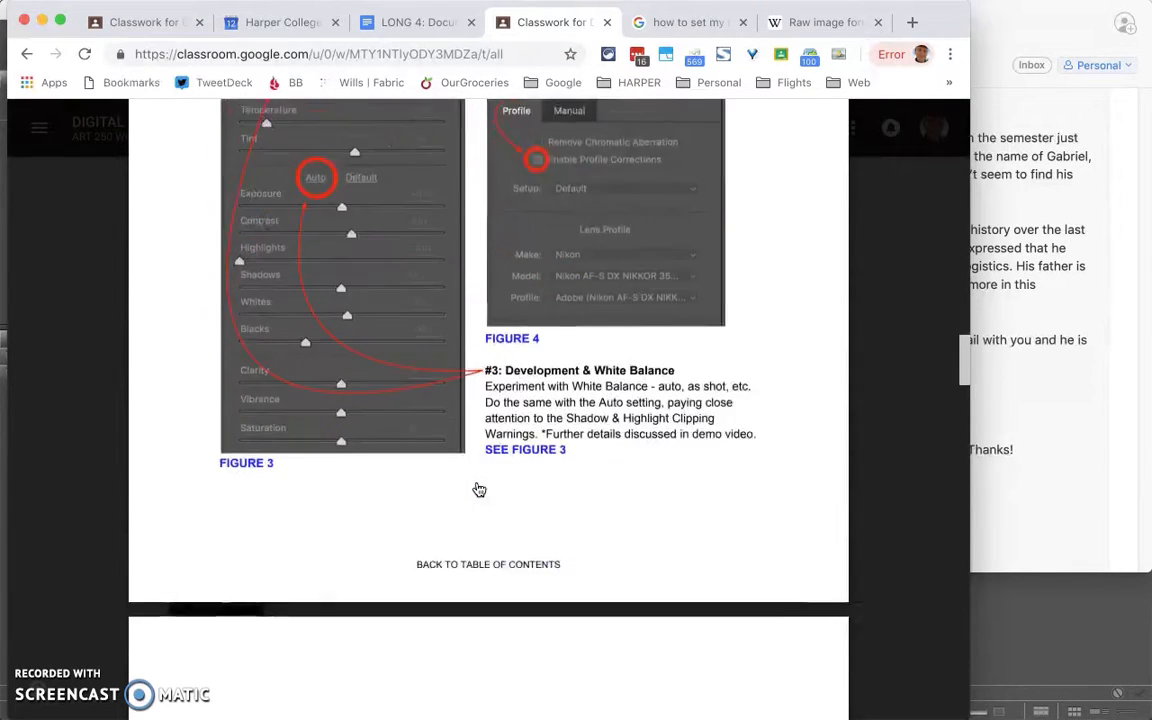
- Switch to Adobe Bridge and open the raw photo DSC_1864.NEF in Camera Raw
click(1040, 647)
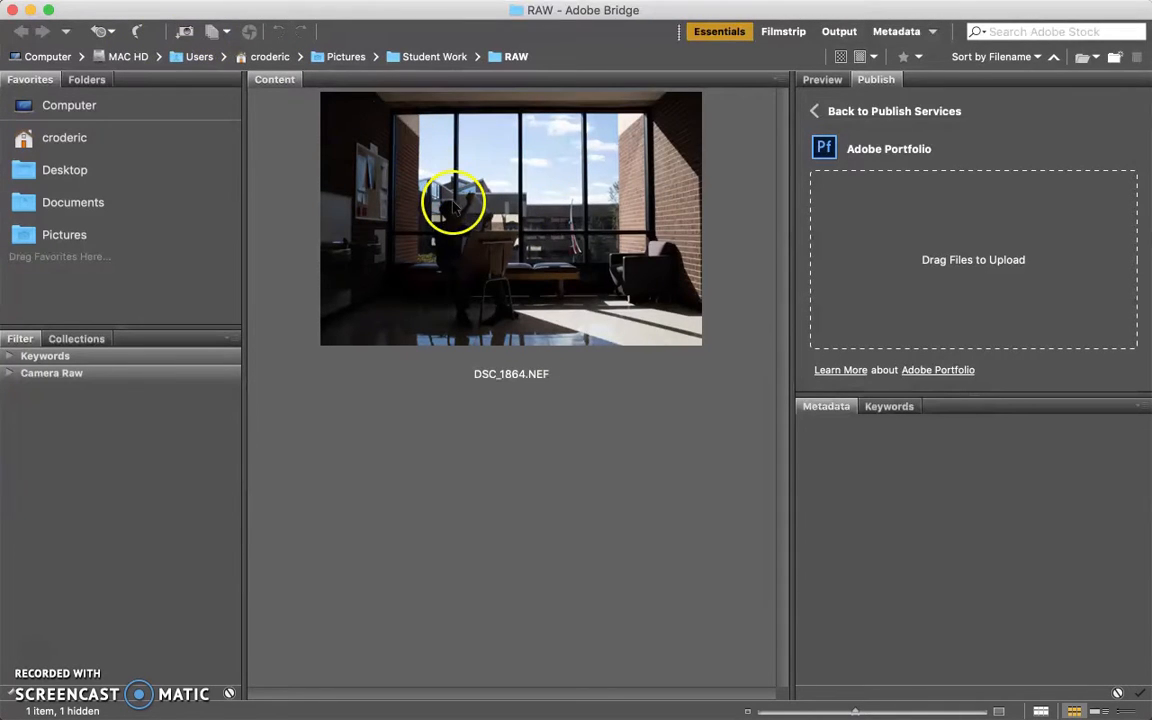
click(547, 337)
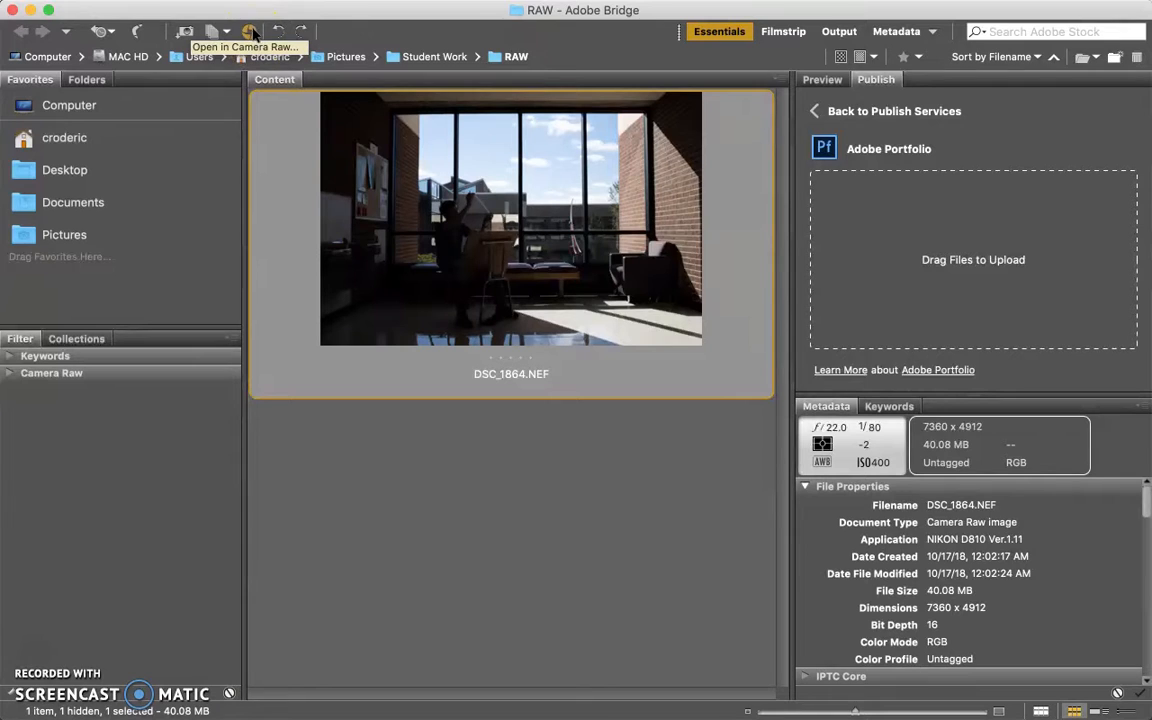
click(250, 32)
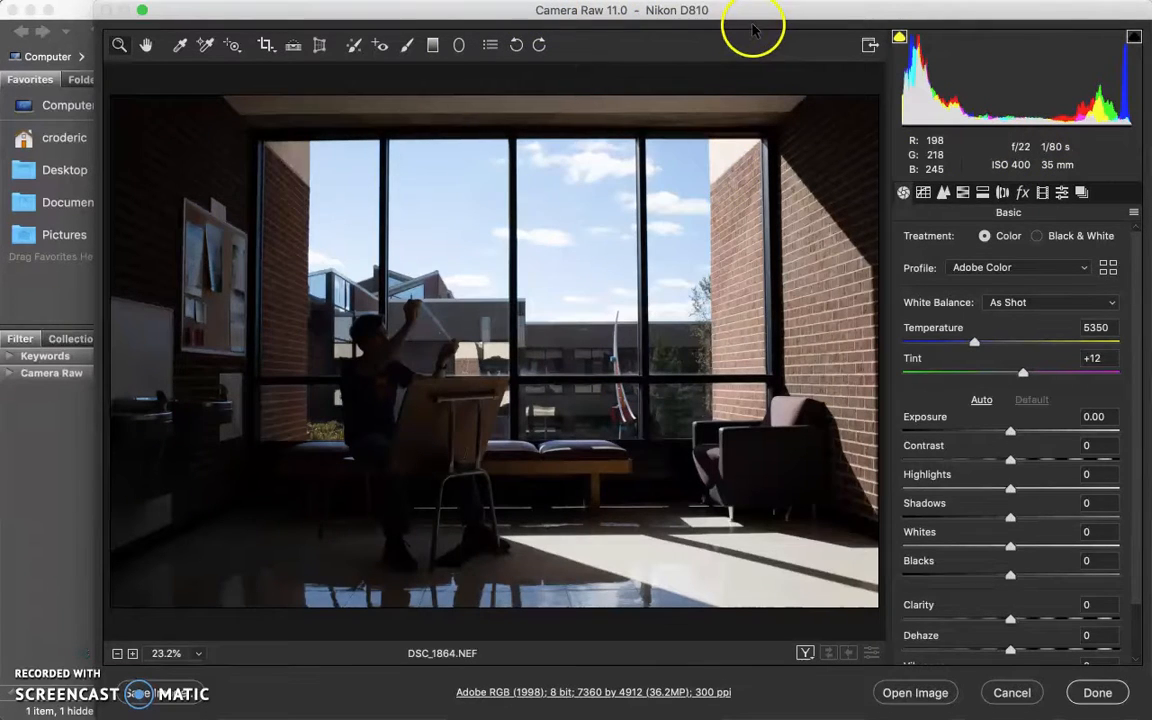
drag(740, 12, 701, 8)
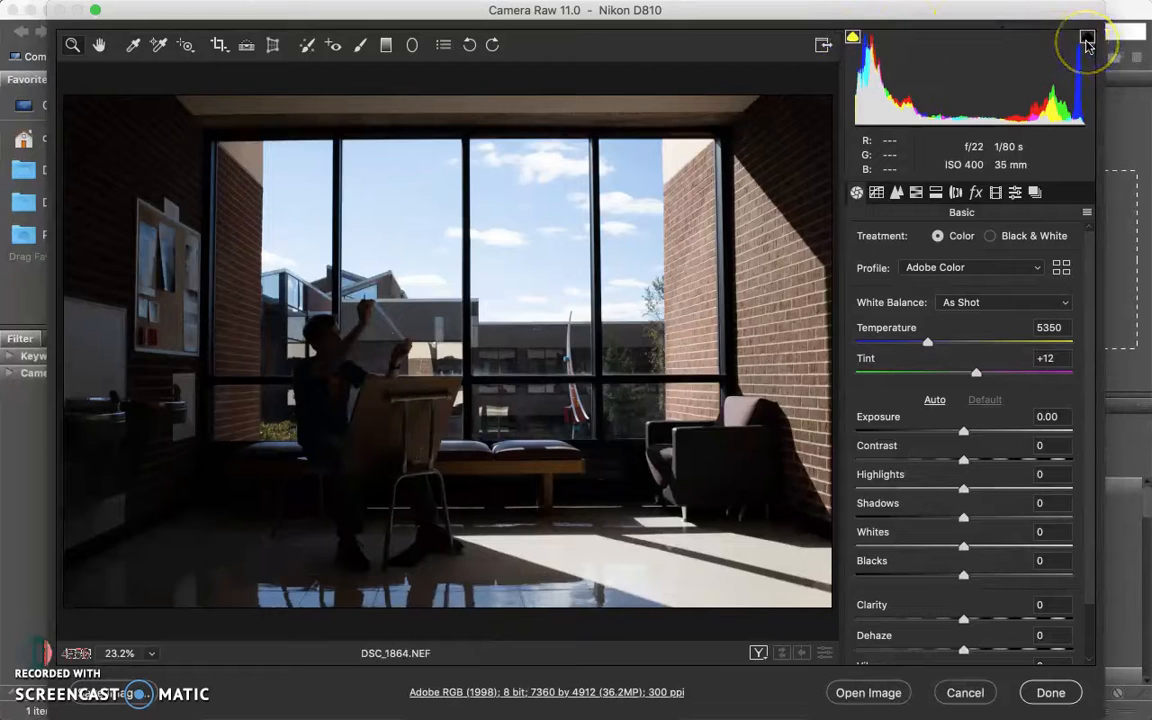
- Raise the photo's exposure to +1.65 and toggle the highlight clipping warning to compare the bright window area
key(alt)
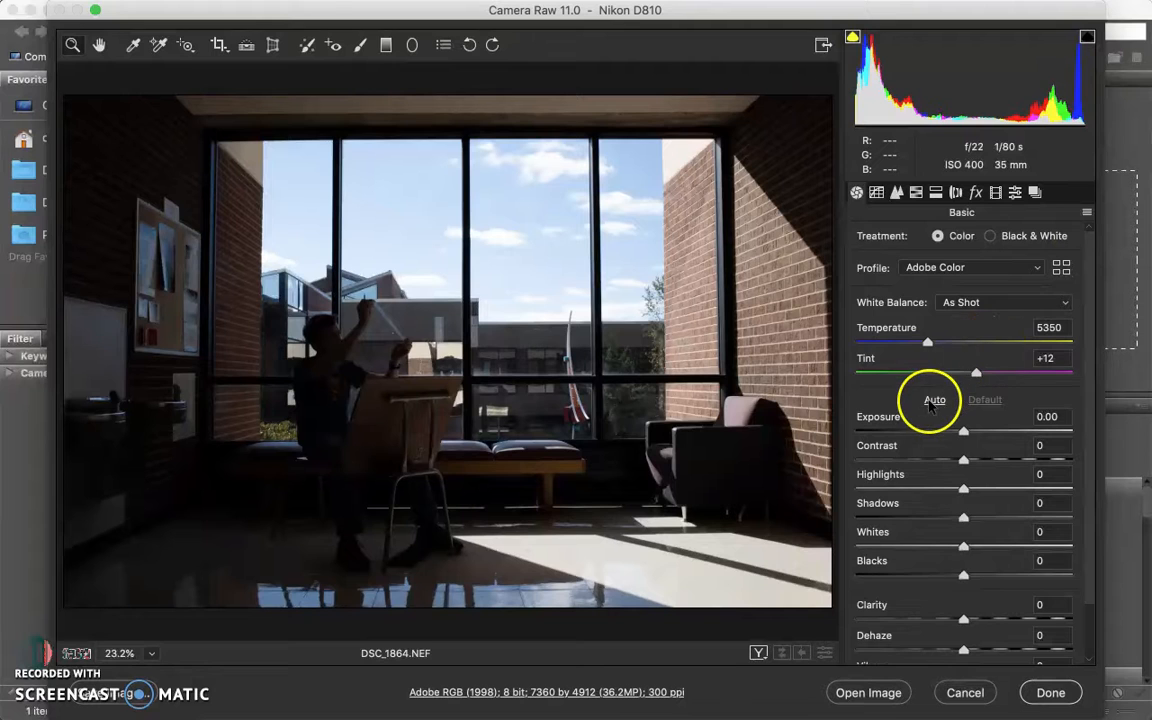
drag(964, 432, 999, 433)
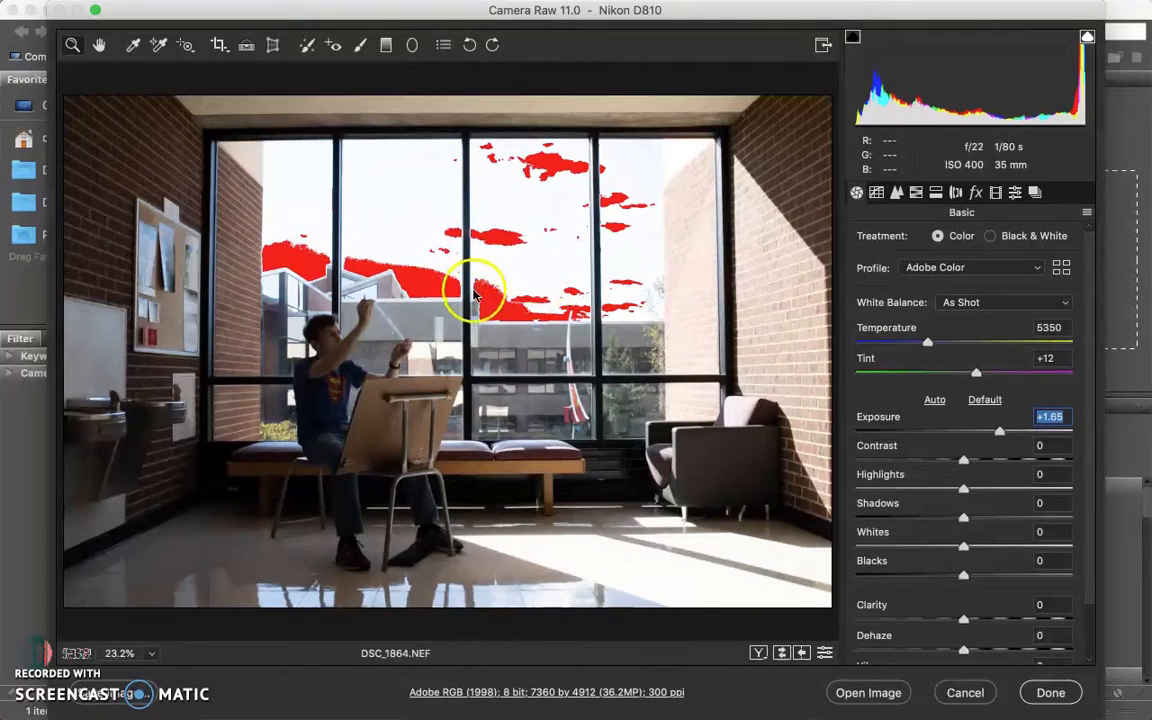
click(1087, 39)
click(1087, 39)
click(1087, 39)
click(1087, 39)
click(1087, 39)
click(1087, 39)
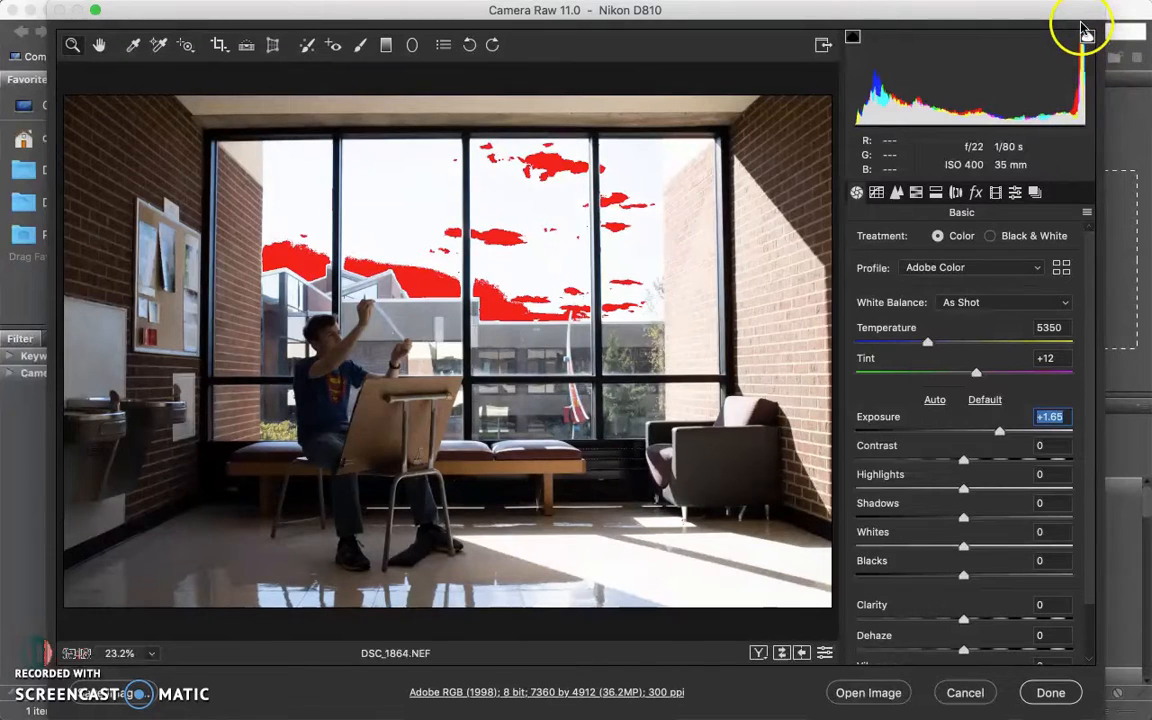
click(1087, 37)
click(1087, 37)
click(1087, 37)
click(1087, 37)
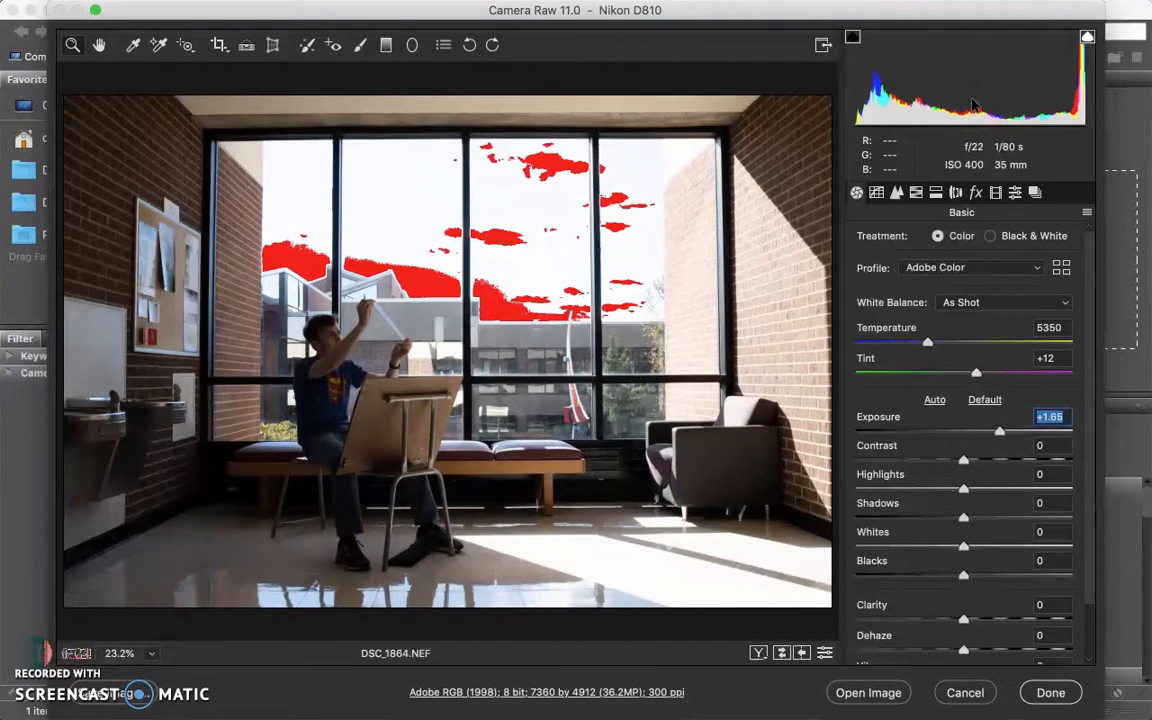
- Reset the photo's Basic tonal adjustments to their default values
click(984, 401)
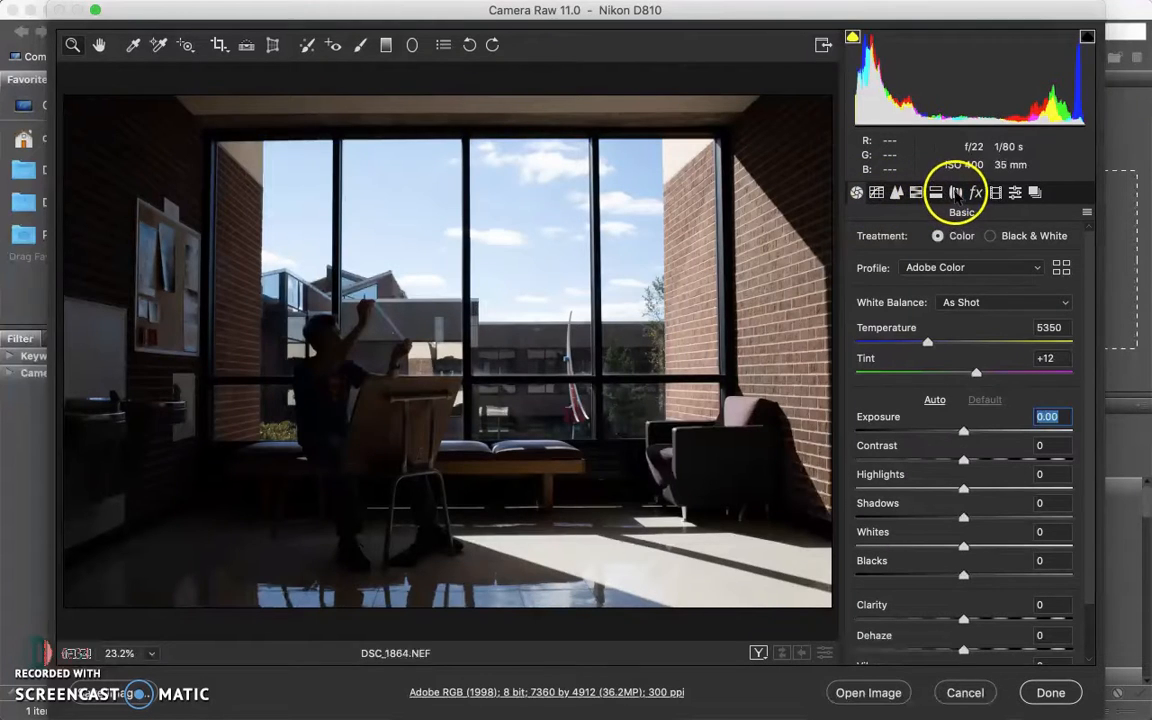
key(alt)
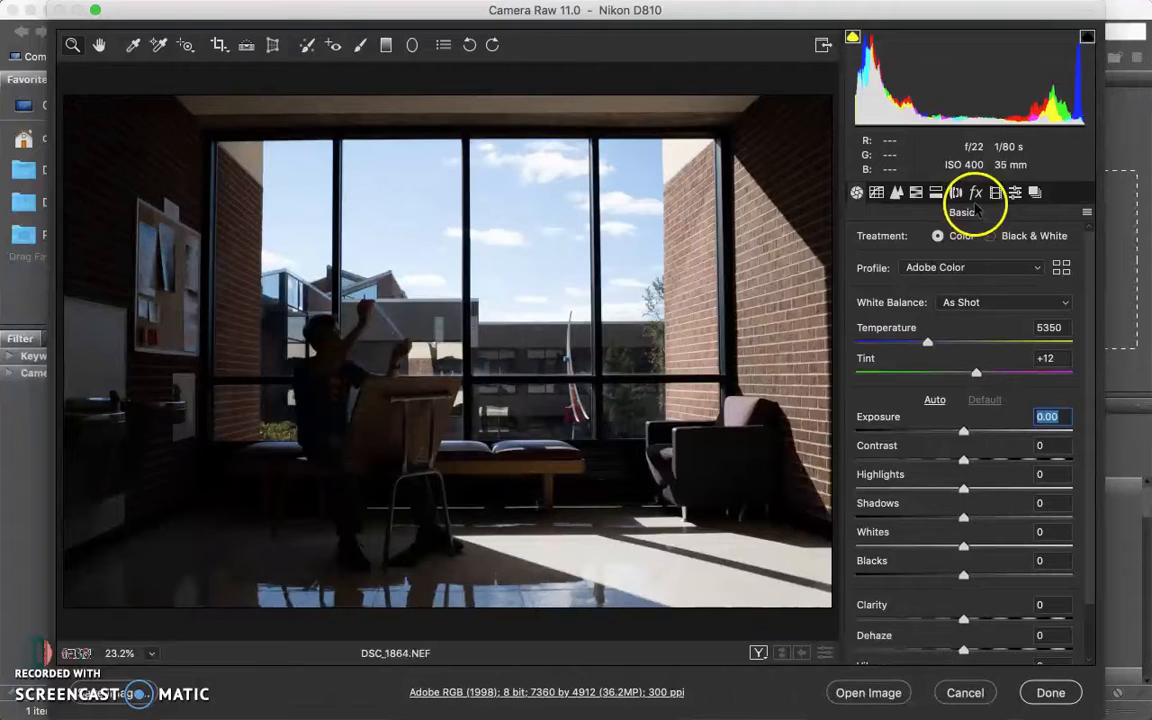
key(alt)
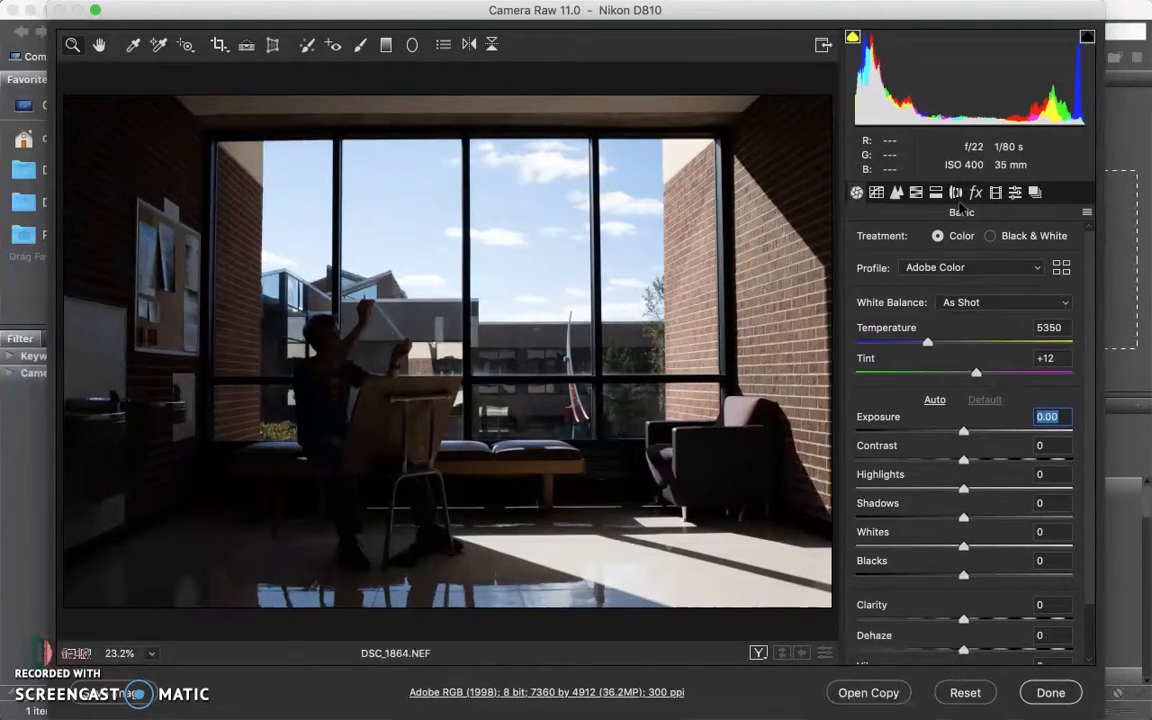
- Turn on Remove Chromatic Aberration and Enable Profile Corrections in the photo's lens corrections
click(956, 192)
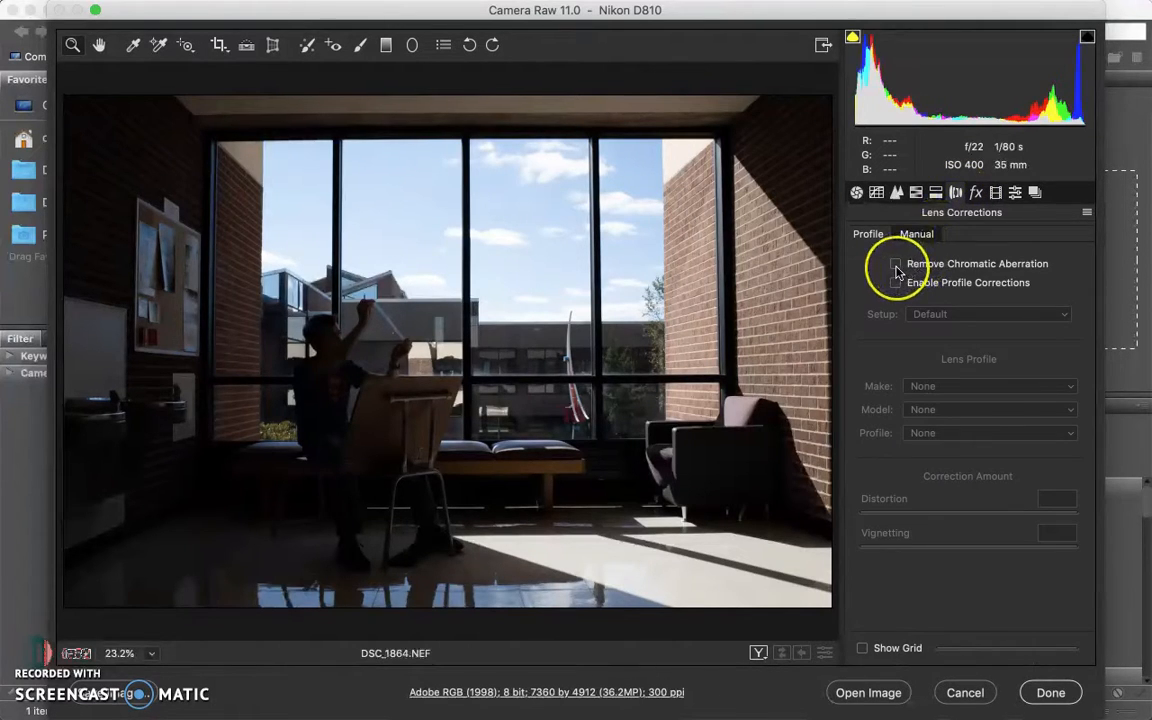
click(895, 264)
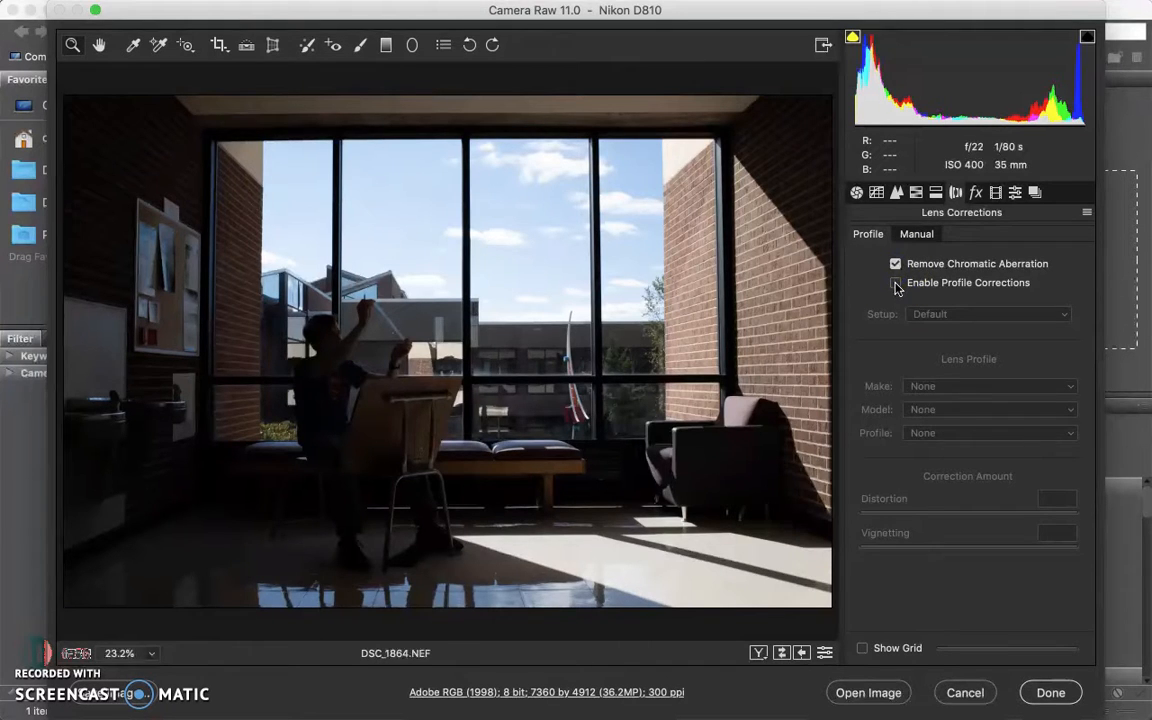
click(896, 284)
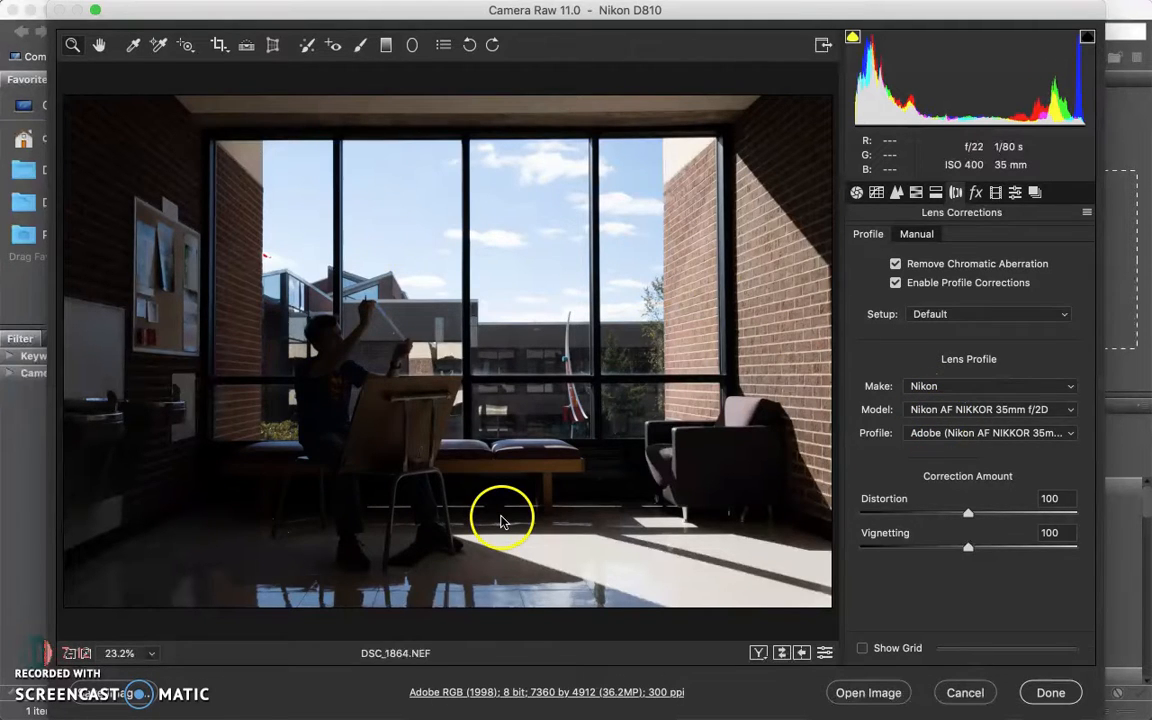
- Toggle the lens profile corrections repeatedly to compare the photo with and without them, leaving them enabled
click(895, 284)
click(895, 284)
click(895, 284)
click(895, 284)
click(895, 284)
click(895, 284)
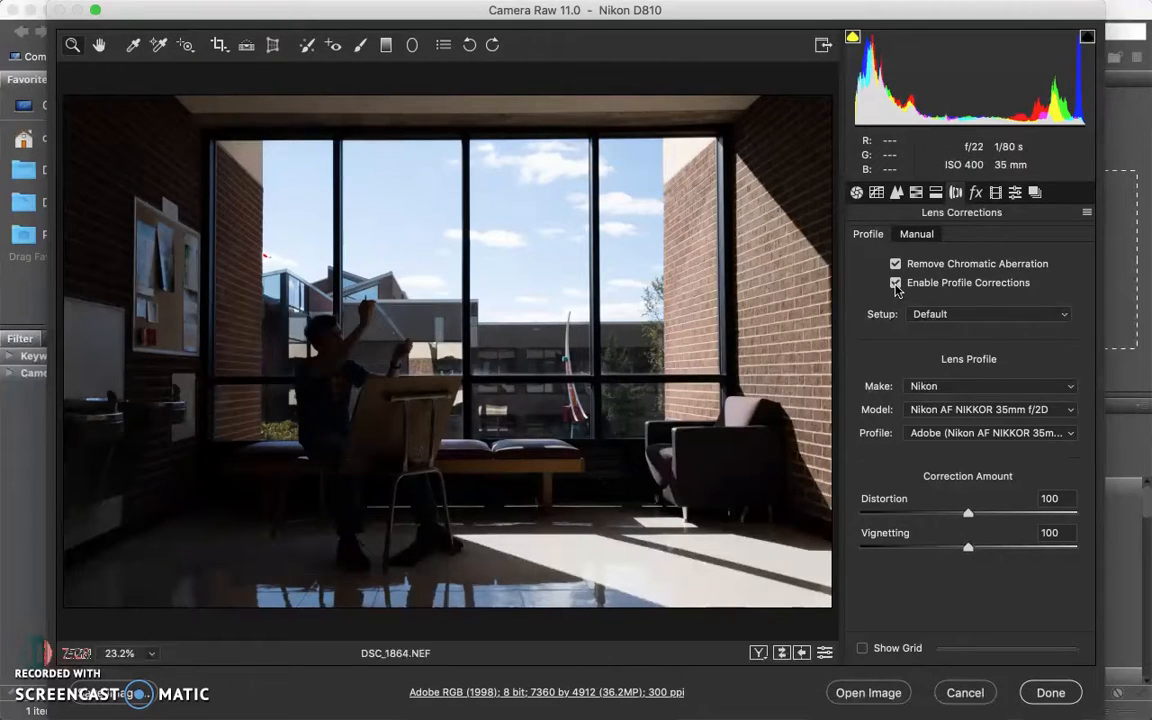
- Examine the available lens makes and models in the lens profile, keeping Nikon and Nikon AF NIKKOR 35mm f/2D selected
click(956, 386)
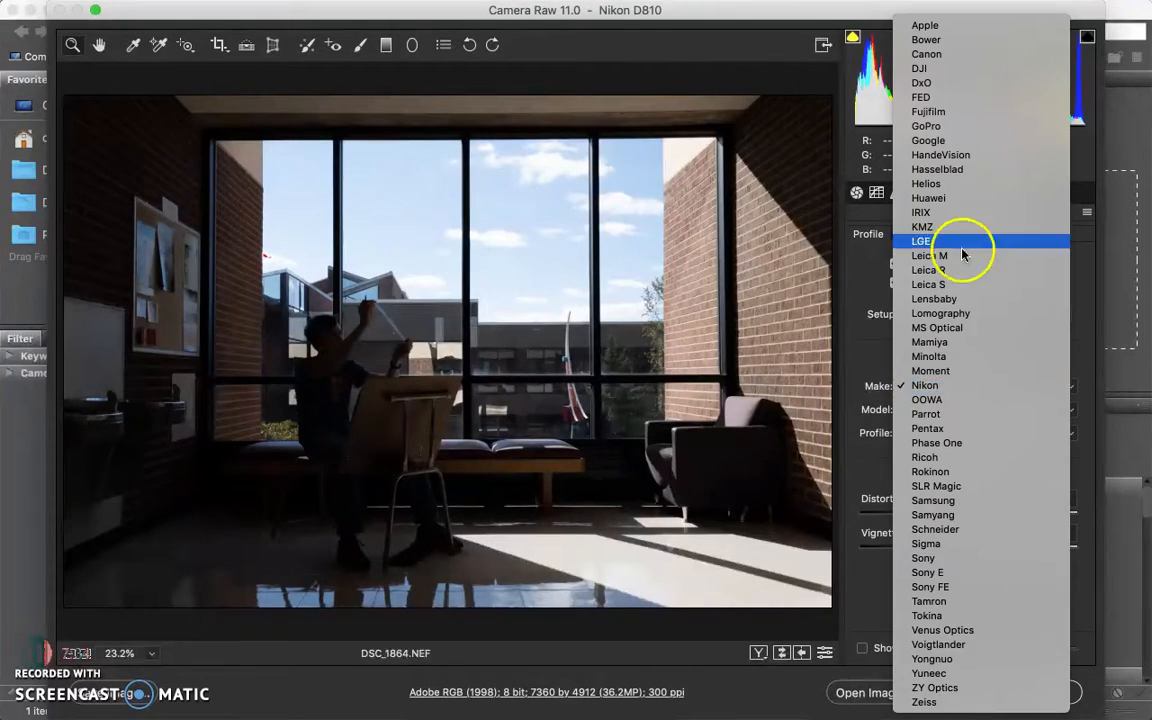
click(905, 384)
click(926, 413)
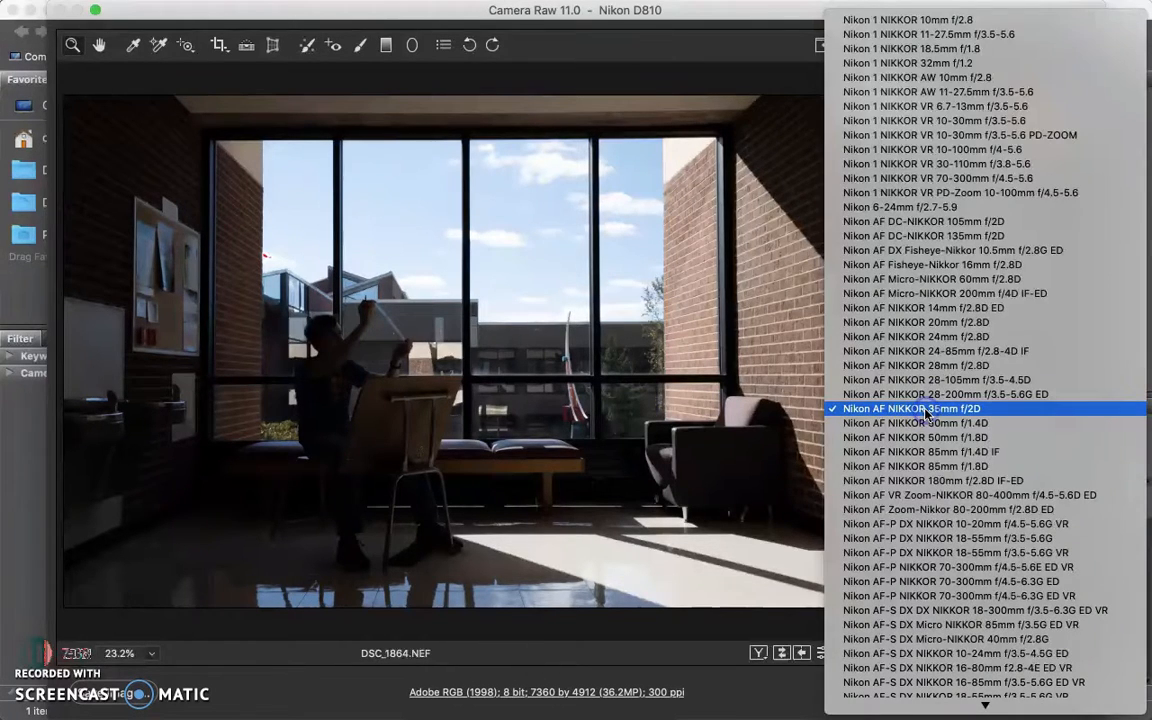
click(926, 413)
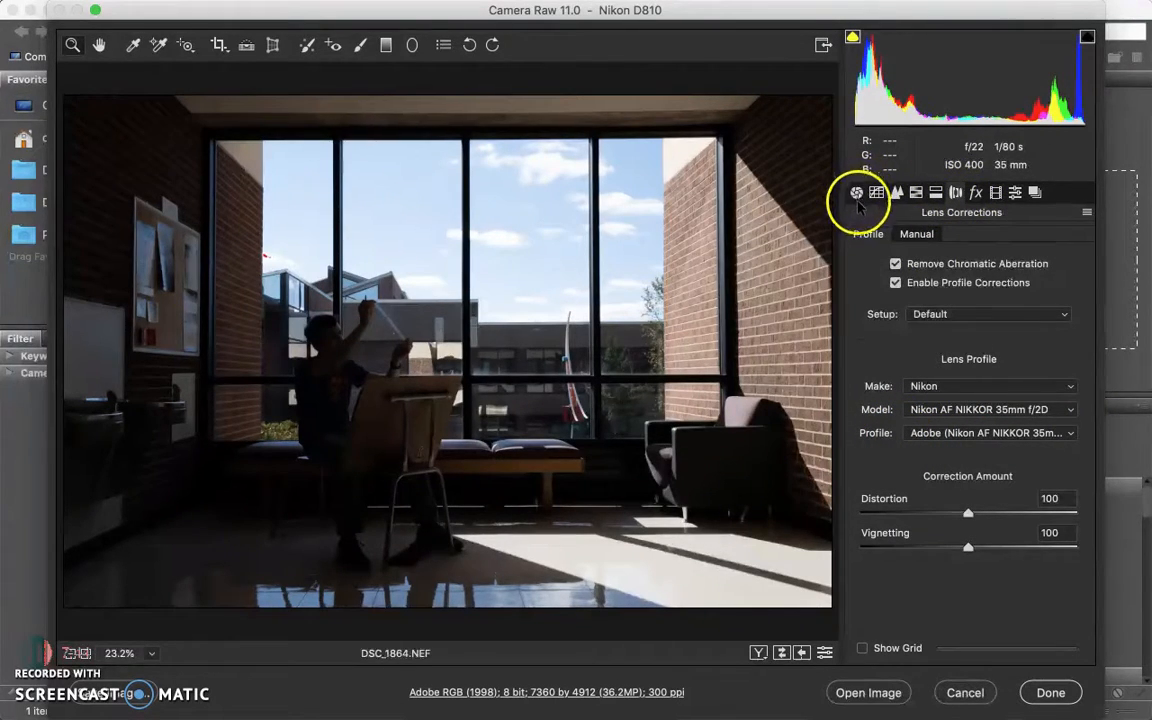
key(alt)
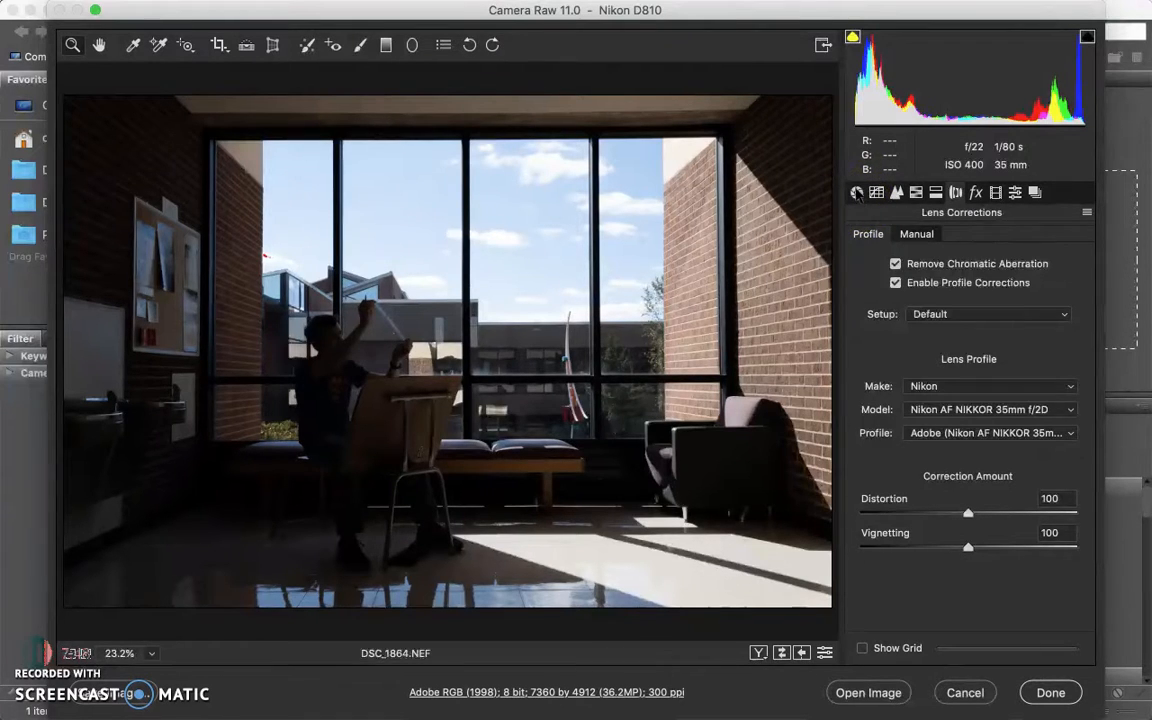
- Apply the Auto tonal adjustments to the photo in the Basic settings
click(857, 193)
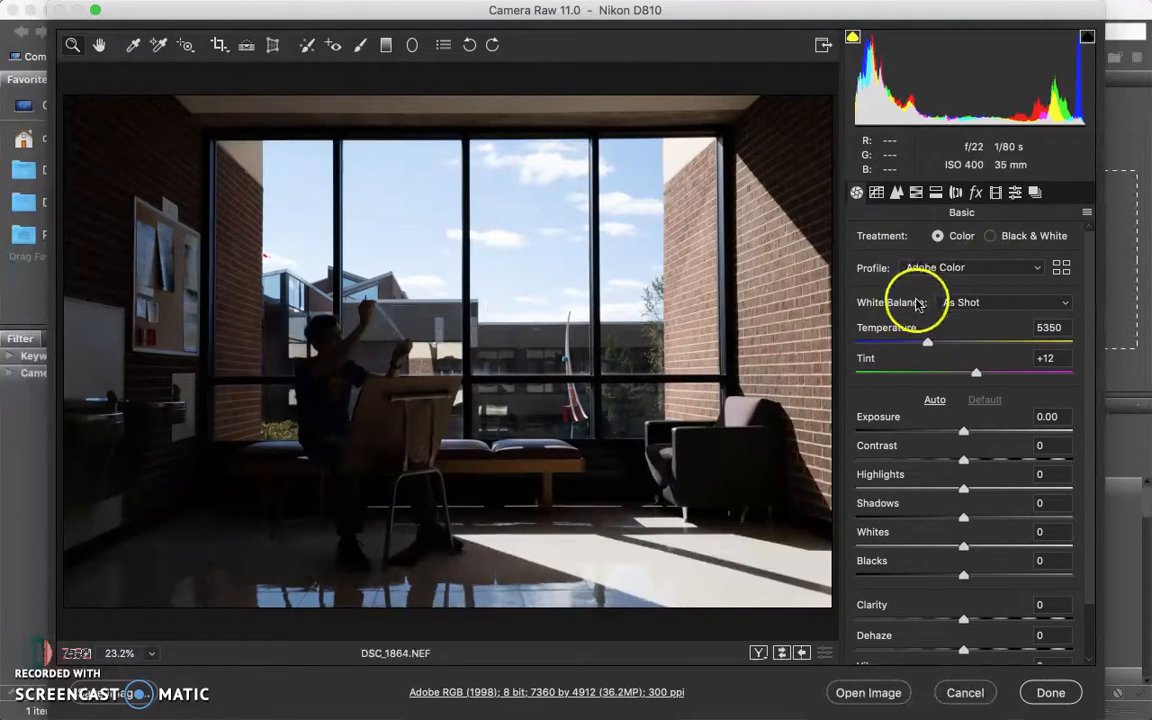
click(934, 400)
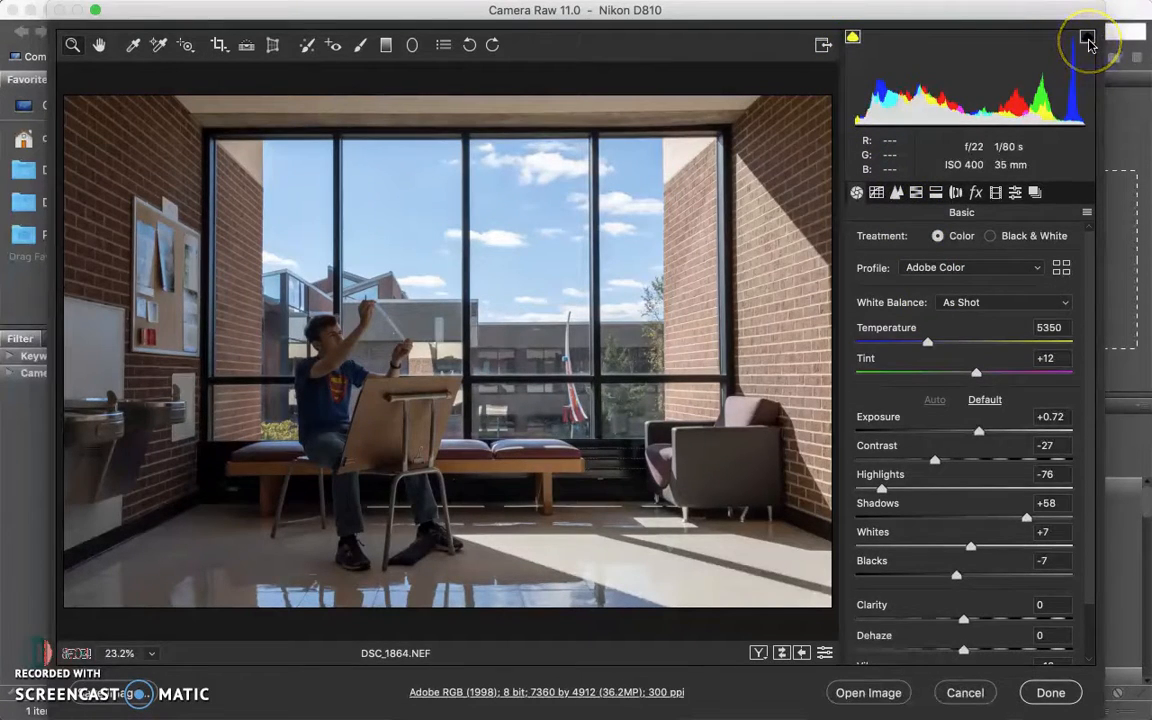
key(alt)
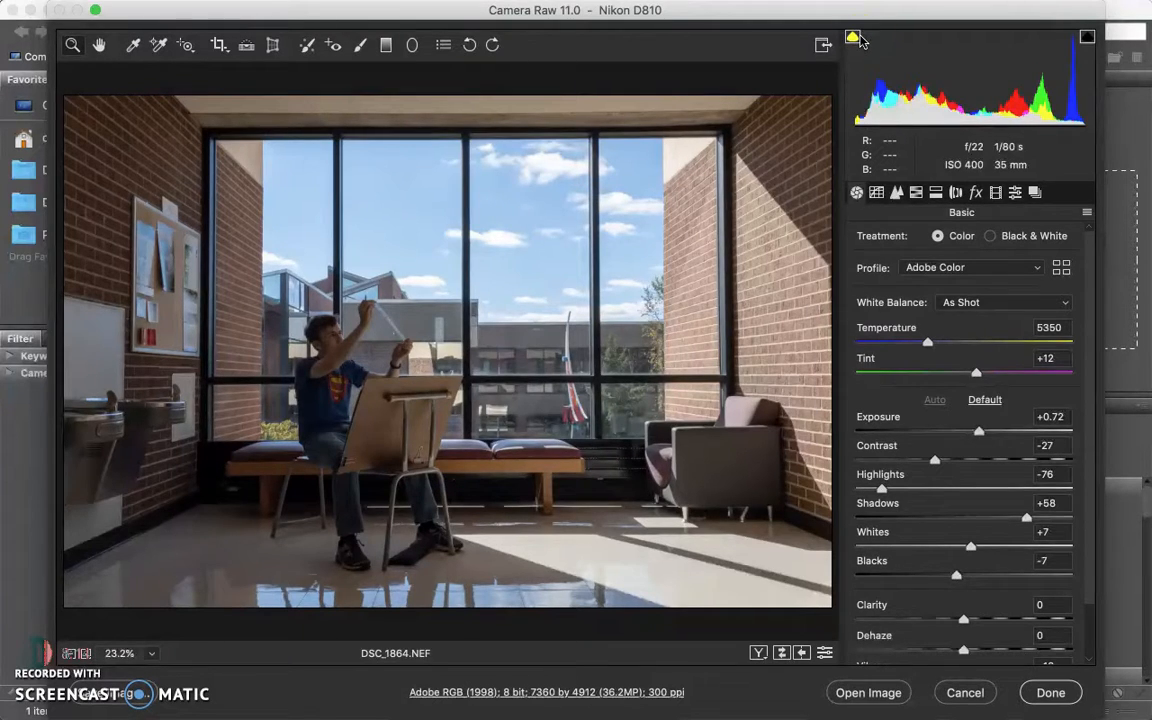
- Lower the exposure to -3.15 and raise it to +2.80 to check shadow and highlight clipping, and reapply the Auto tone values
click(979, 432)
drag(979, 432, 898, 432)
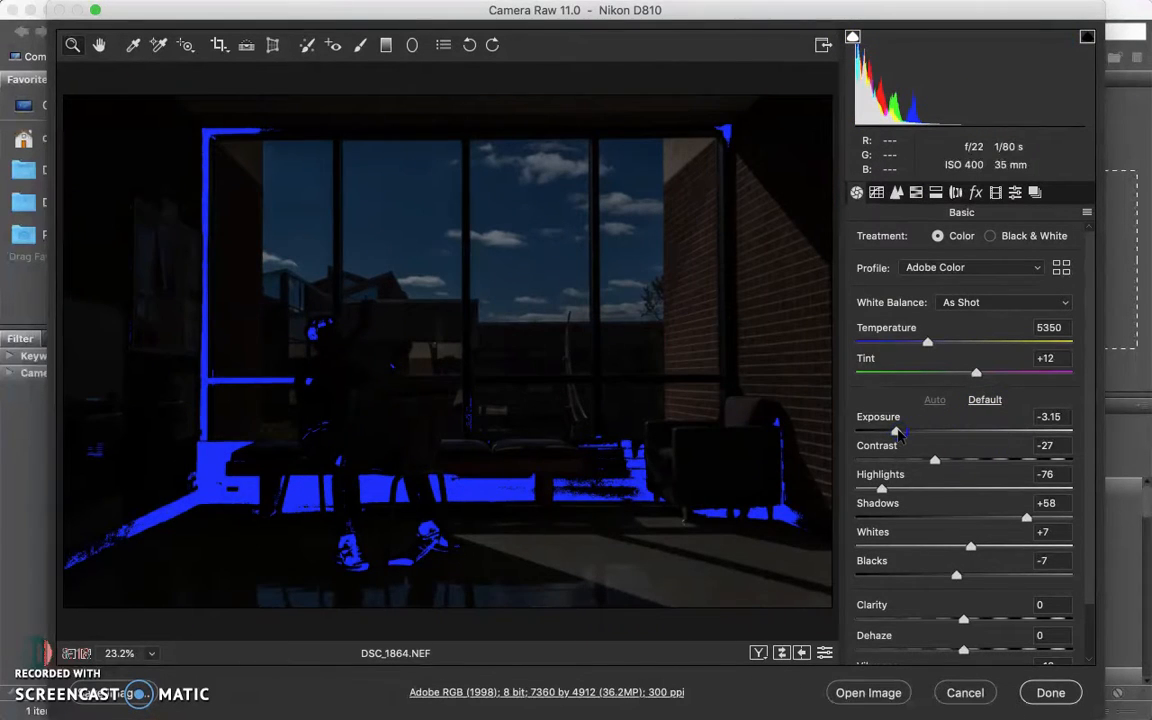
drag(898, 432, 1025, 432)
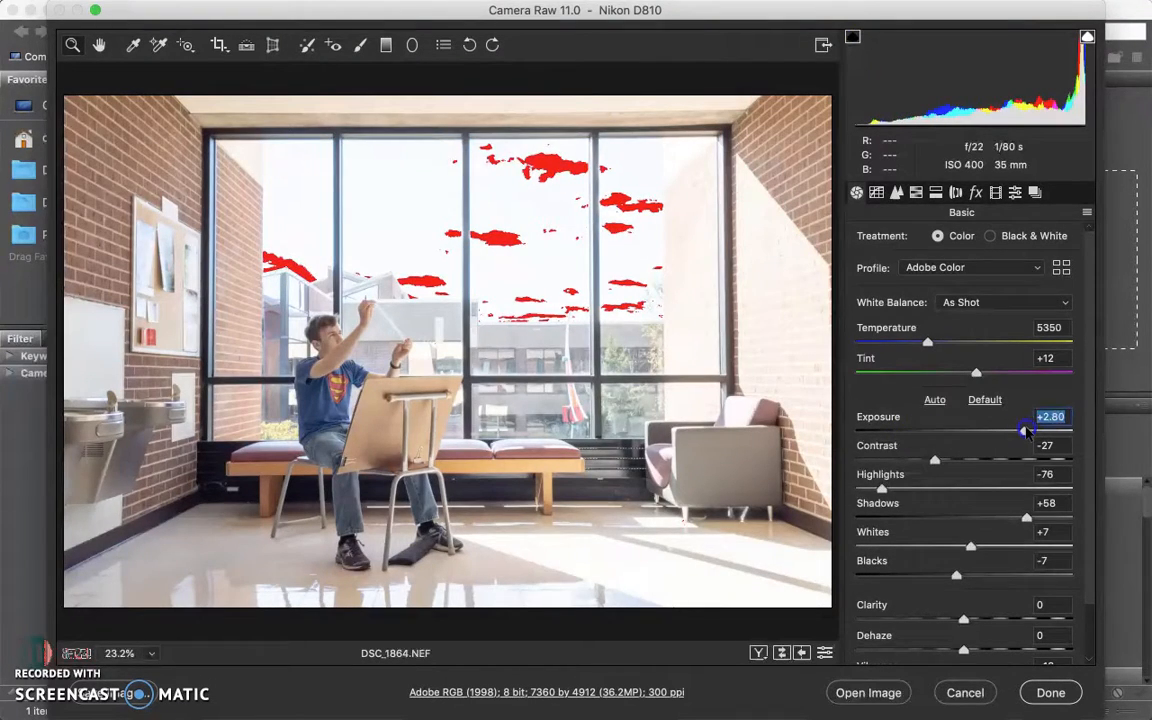
click(934, 399)
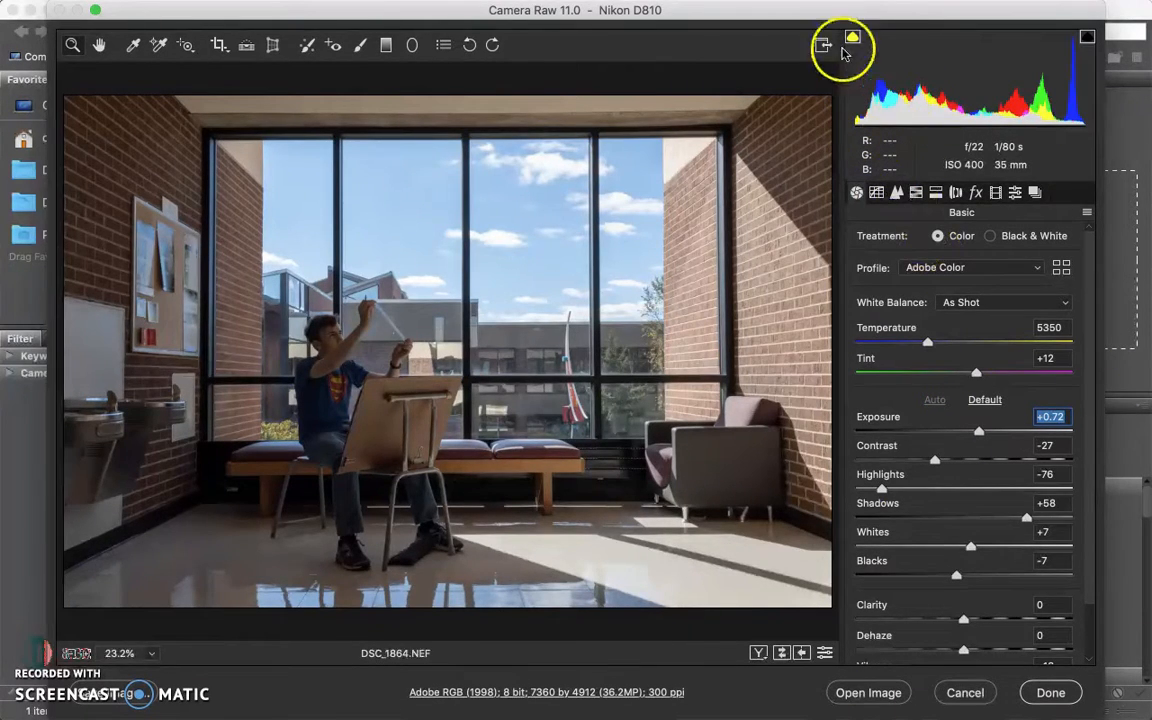
- Adjust the exposure directly on the histogram to +0.71 and +1.12, and restore the Auto tone values
drag(869, 57, 869, 60)
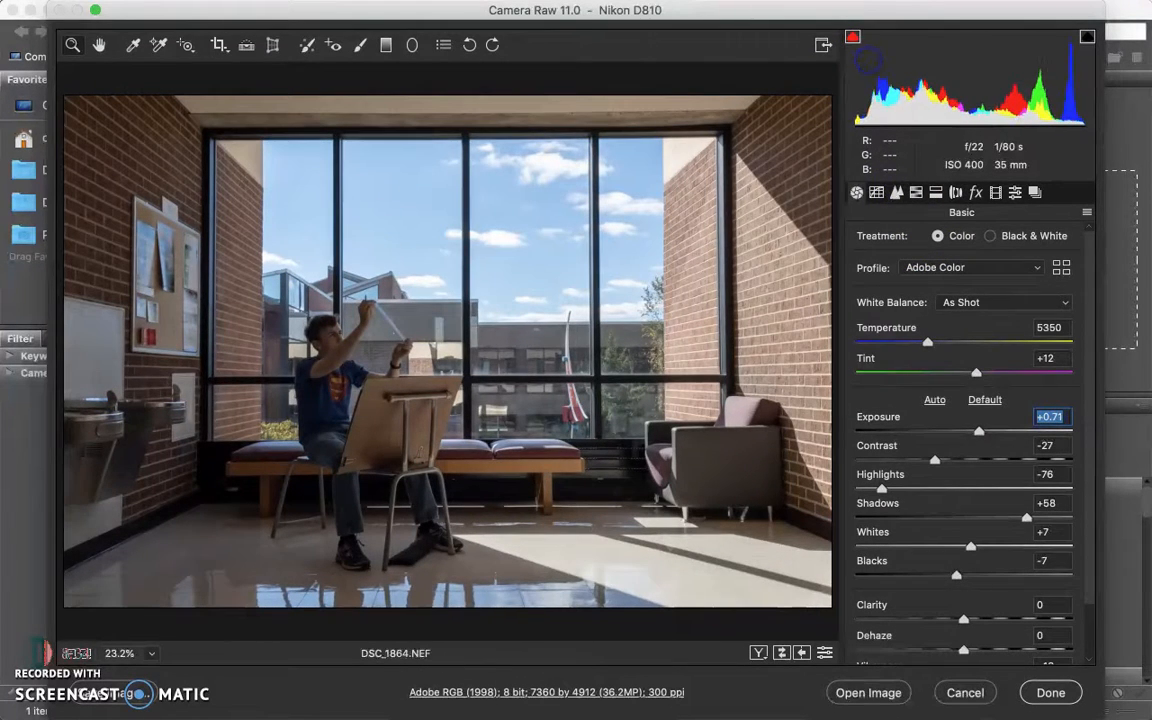
drag(859, 77, 871, 72)
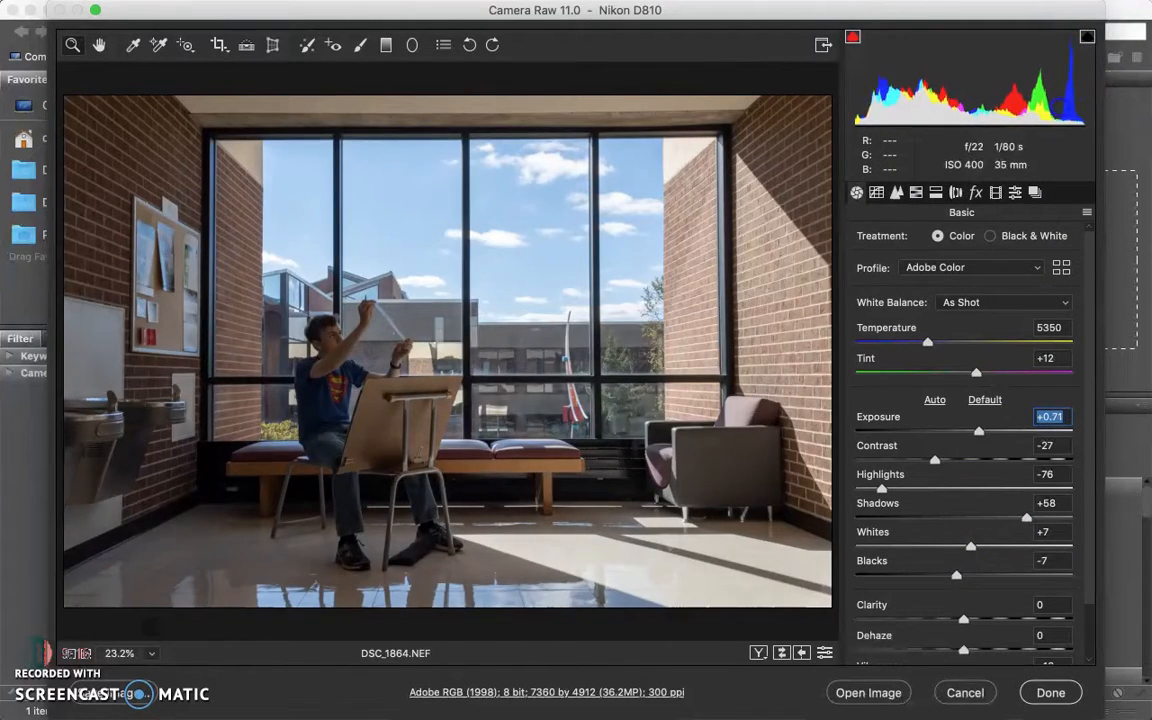
drag(1065, 105, 1063, 47)
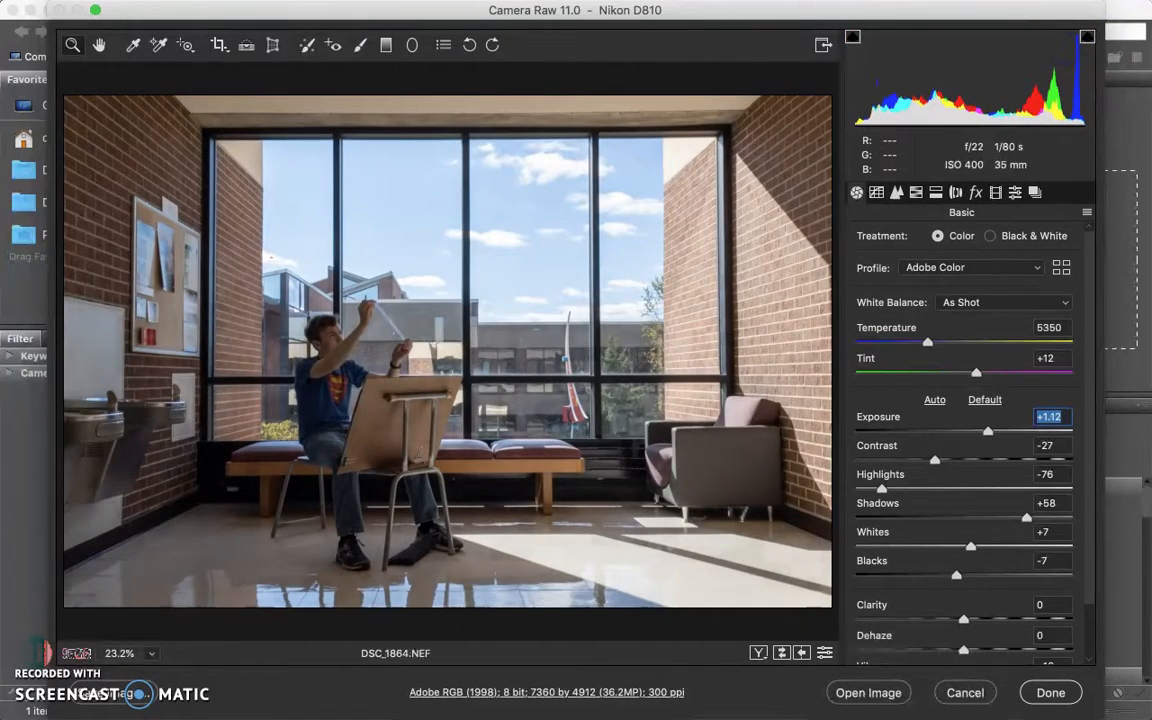
click(935, 399)
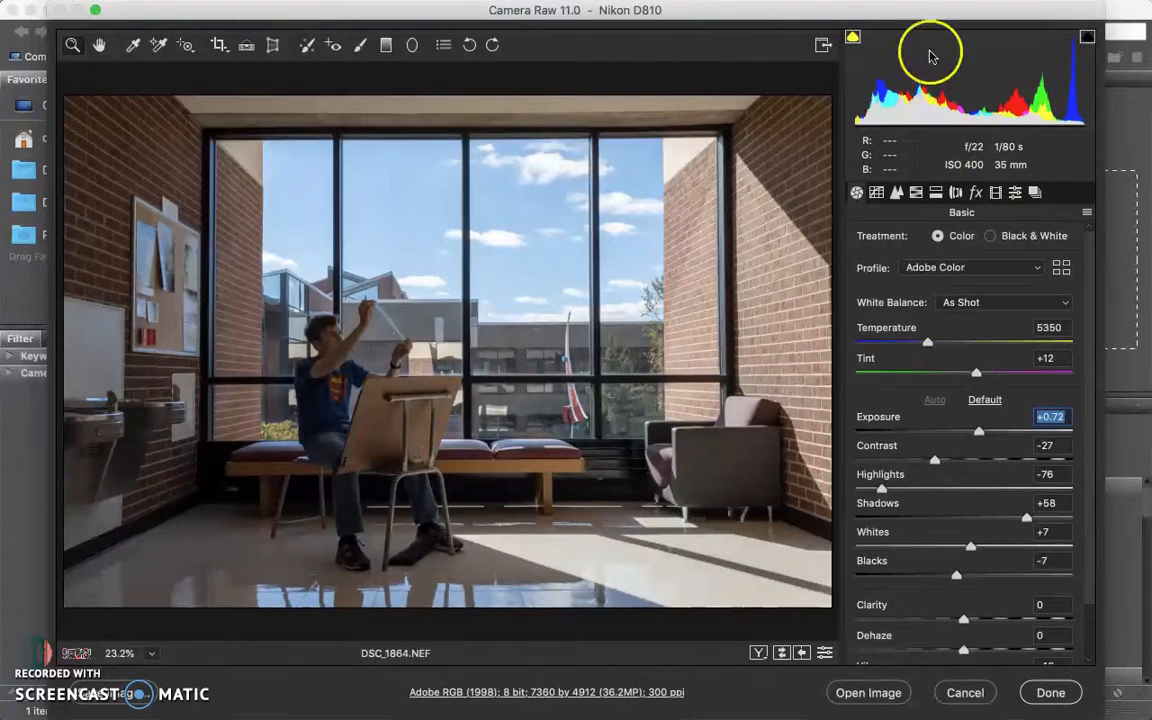
- Try an exposure of +0.83 with shadows at +58, and return the photo to the Auto tone values
drag(864, 106, 872, 105)
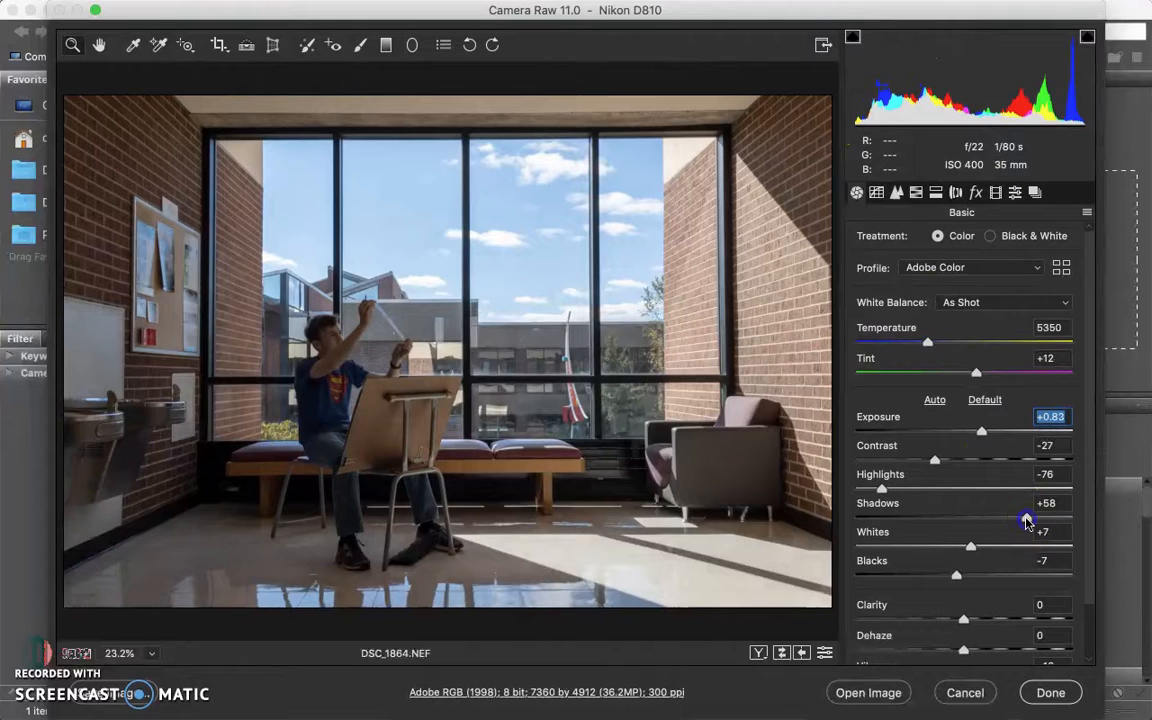
mouse_move(1017, 519)
mouse_down()
mouse_move(962, 517)
mouse_move(1022, 520)
mouse_up()
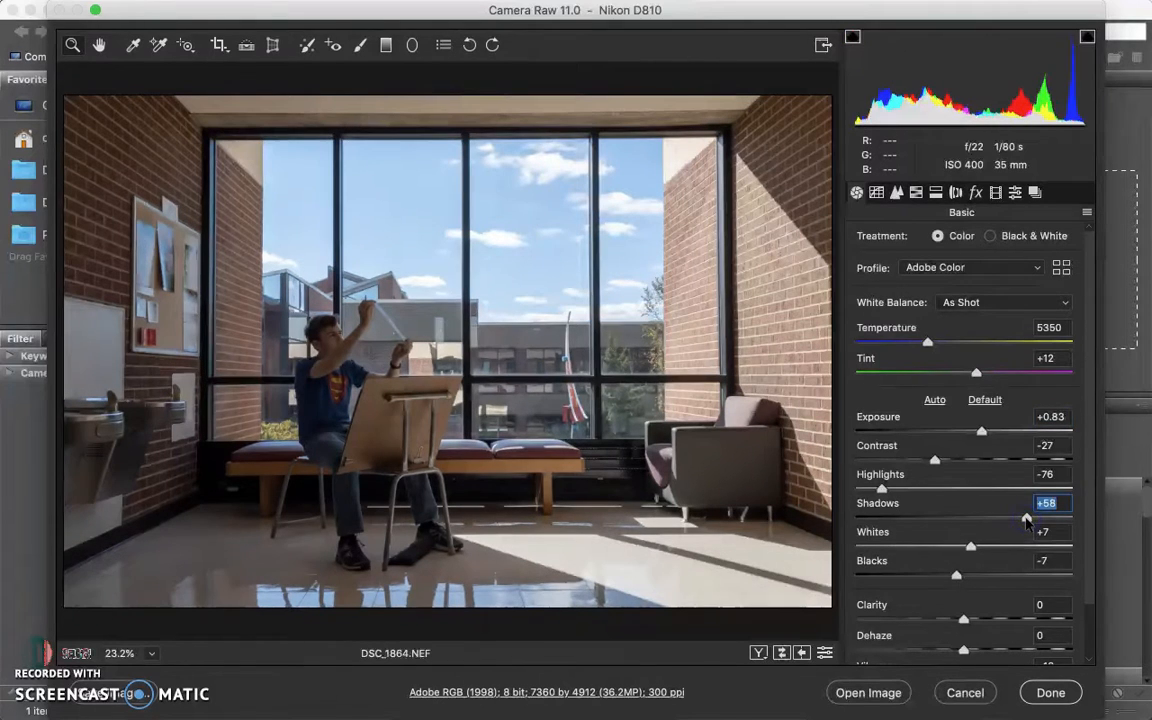
click(934, 399)
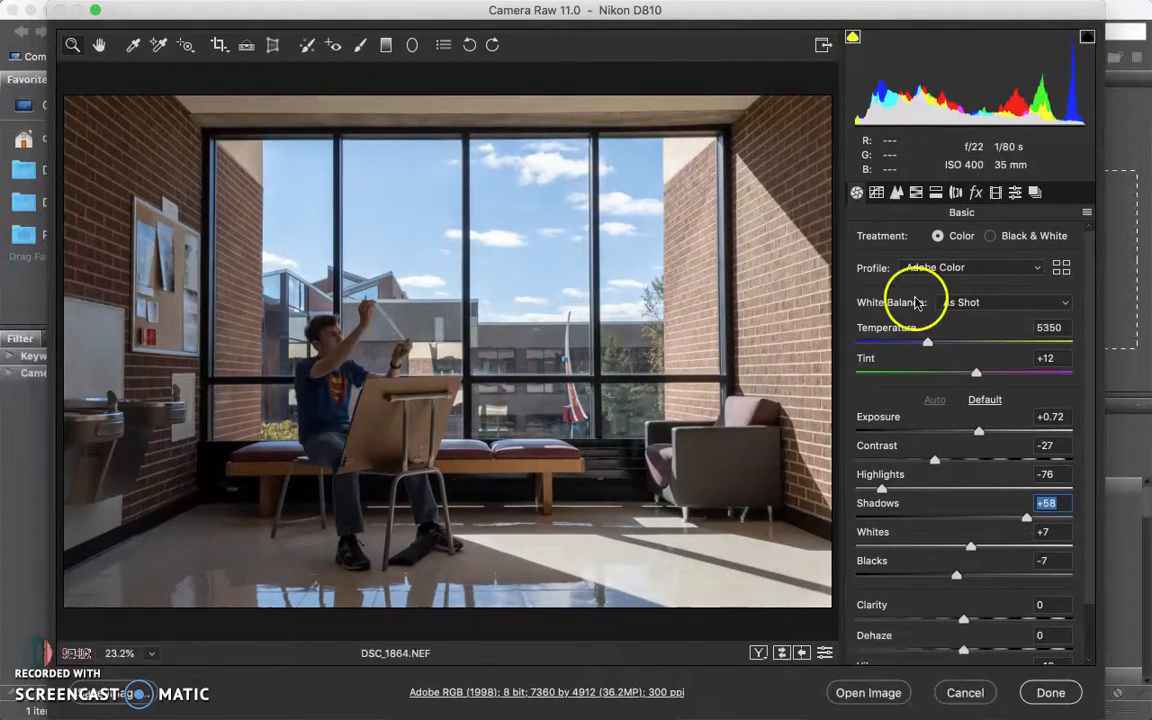
- Set the photo's exposure to +0.87 using the histogram and open the developed photo in Photoshop
drag(856, 108, 873, 106)
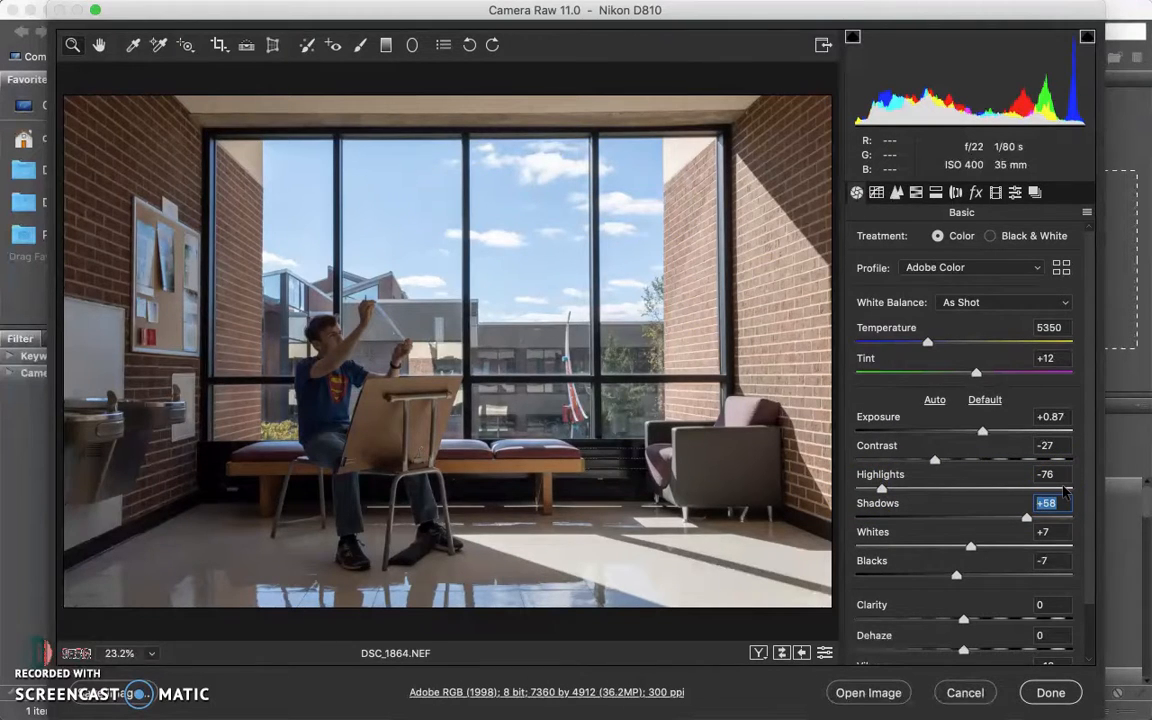
click(869, 695)
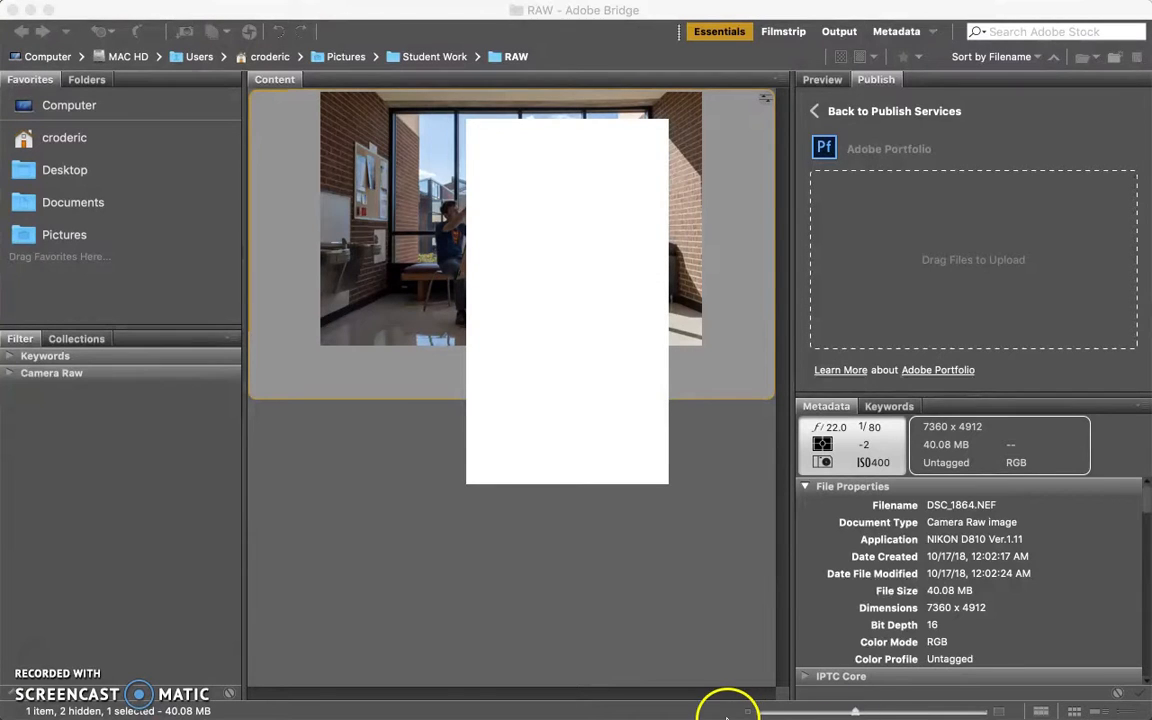
mouse_move(729, 718)
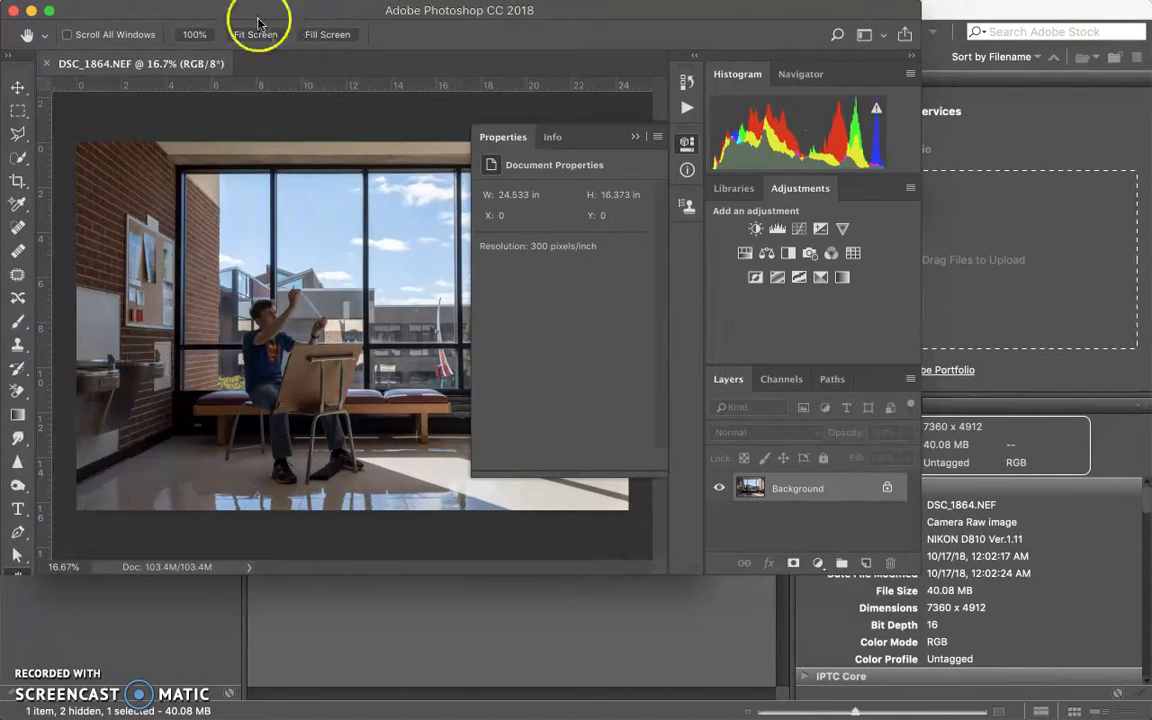
- Enlarge the Photoshop workspace and duplicate the Background layer as Background copy
click(49, 11)
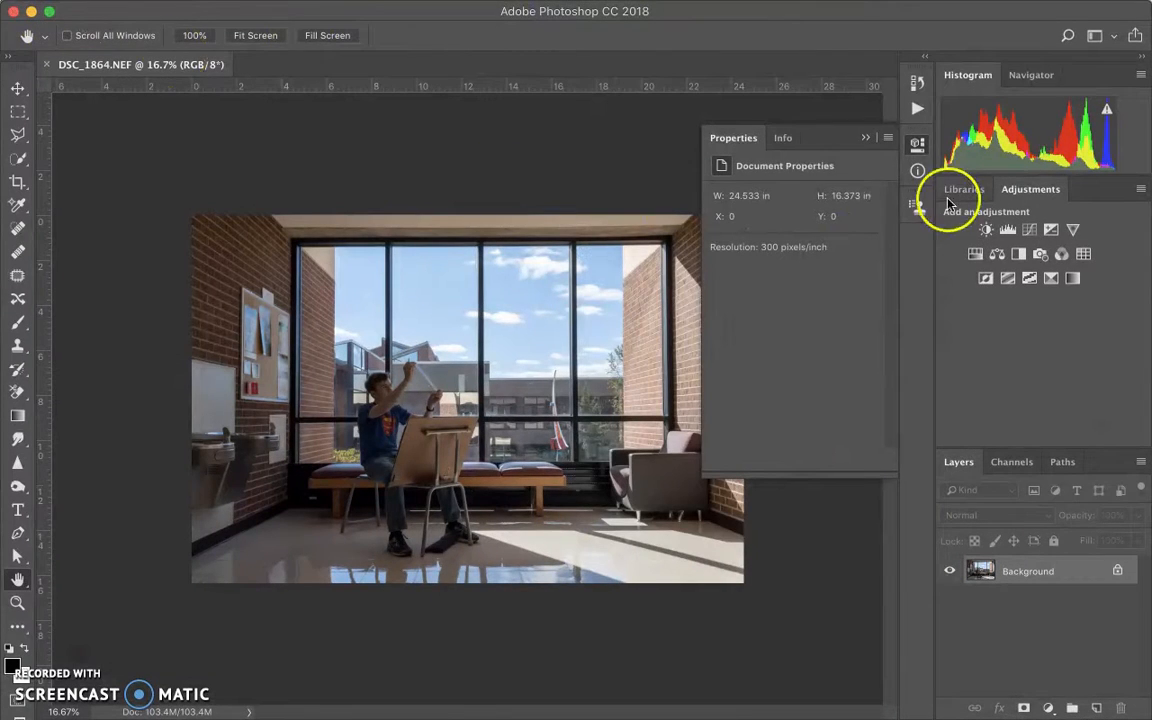
click(865, 137)
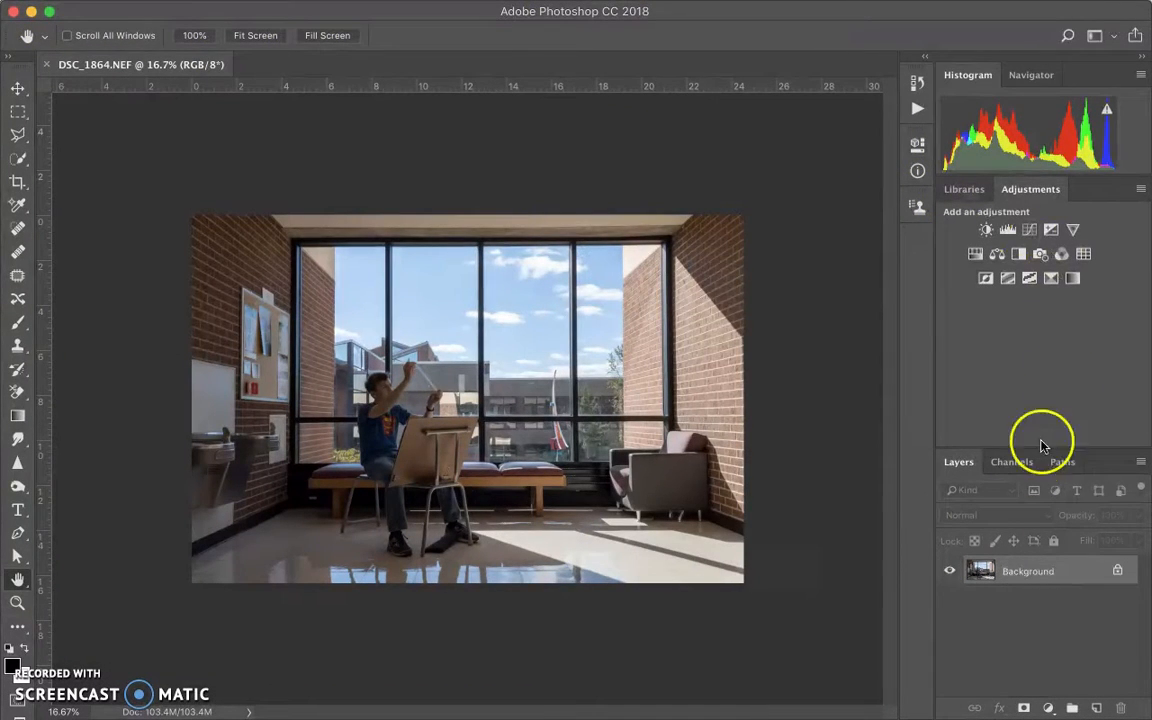
right_click(1012, 576)
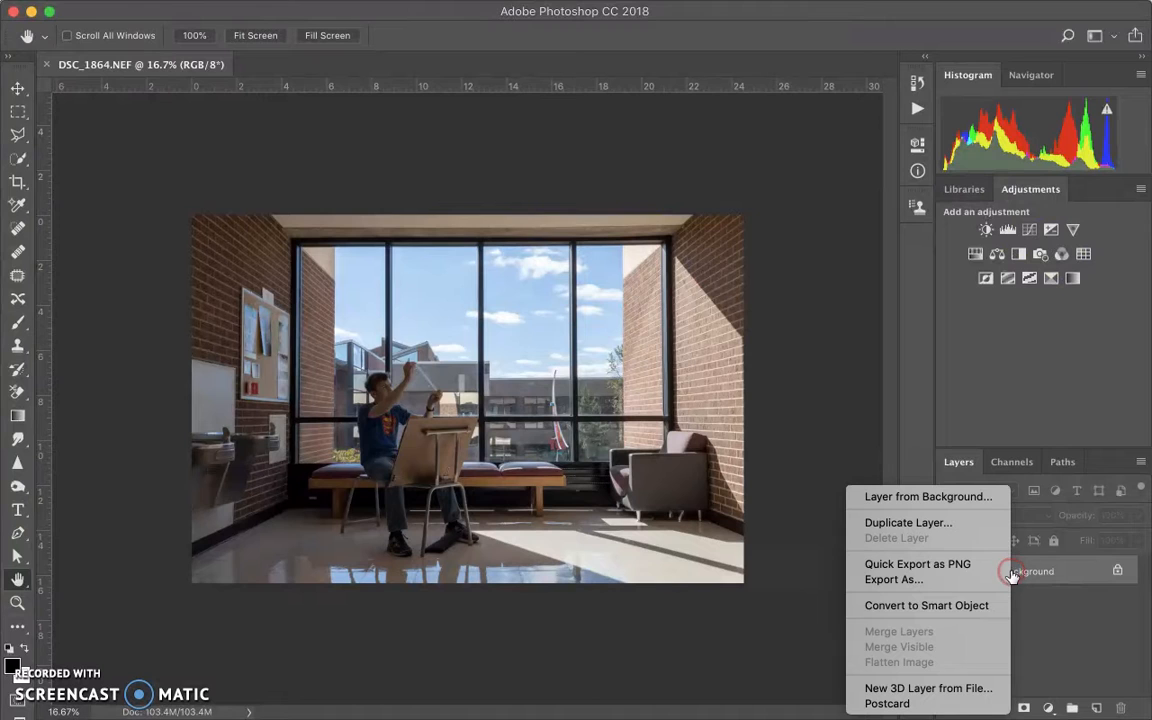
click(935, 522)
click(731, 294)
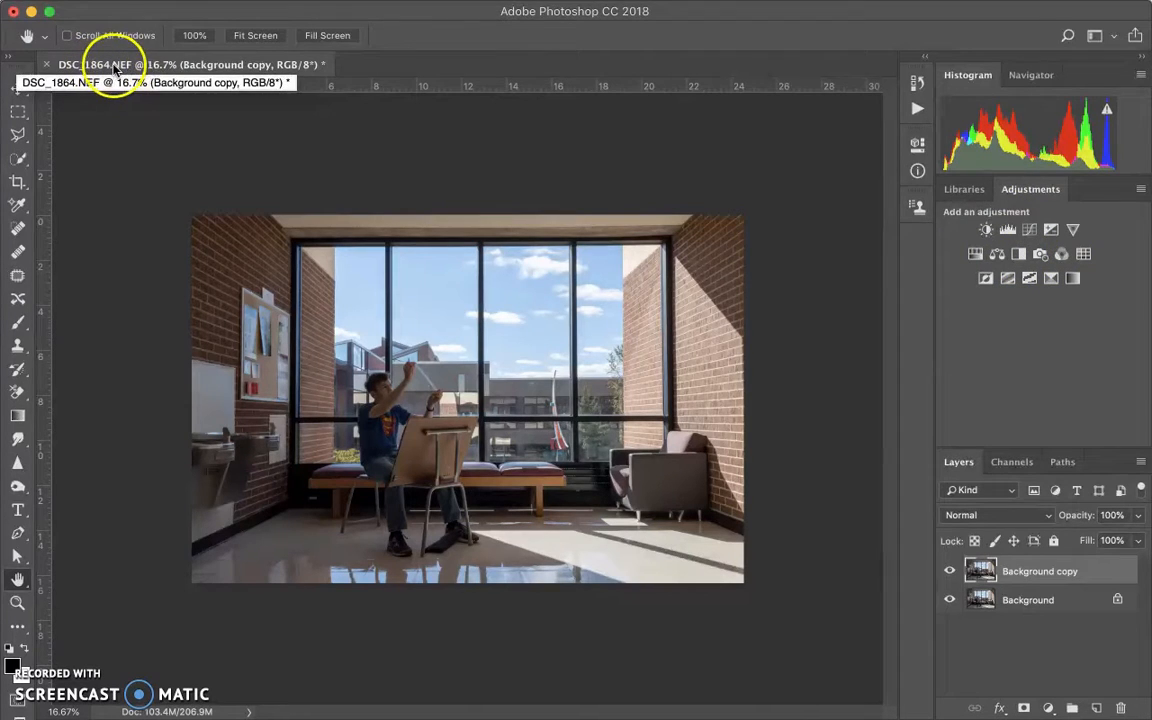
- Choose the PSD folder in Student Work and the Photoshop format for saving the layered document as DSC_1864.psd
click(163, 10)
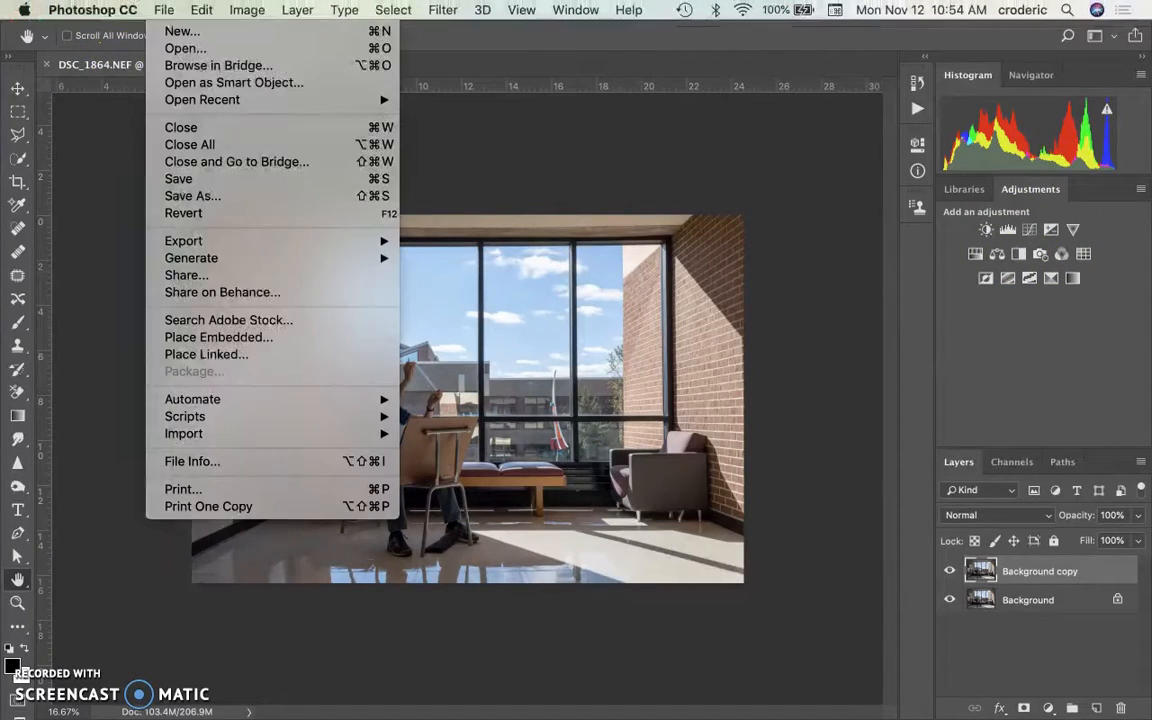
click(195, 195)
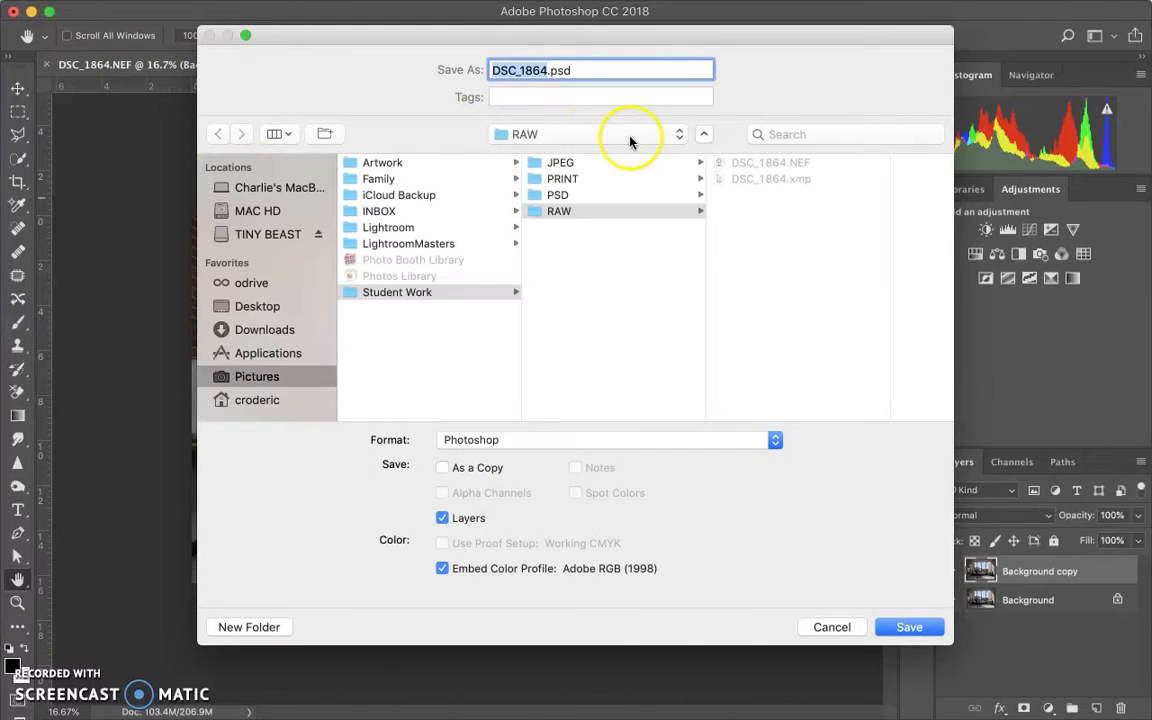
click(556, 196)
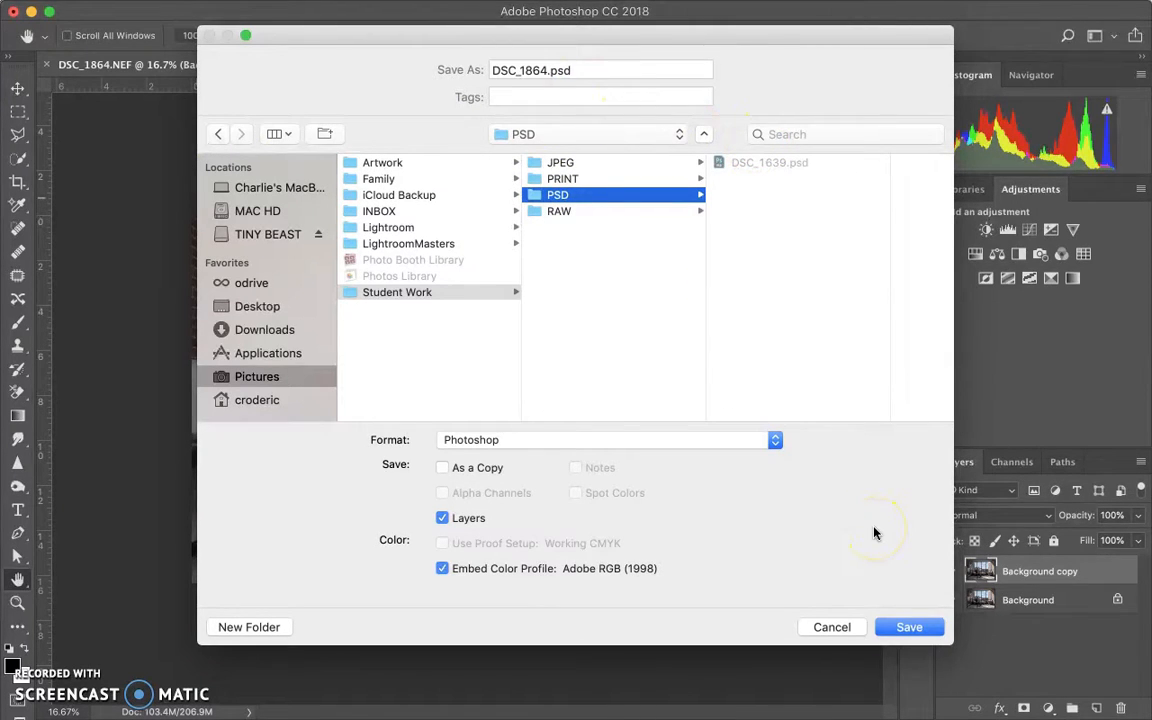
click(614, 438)
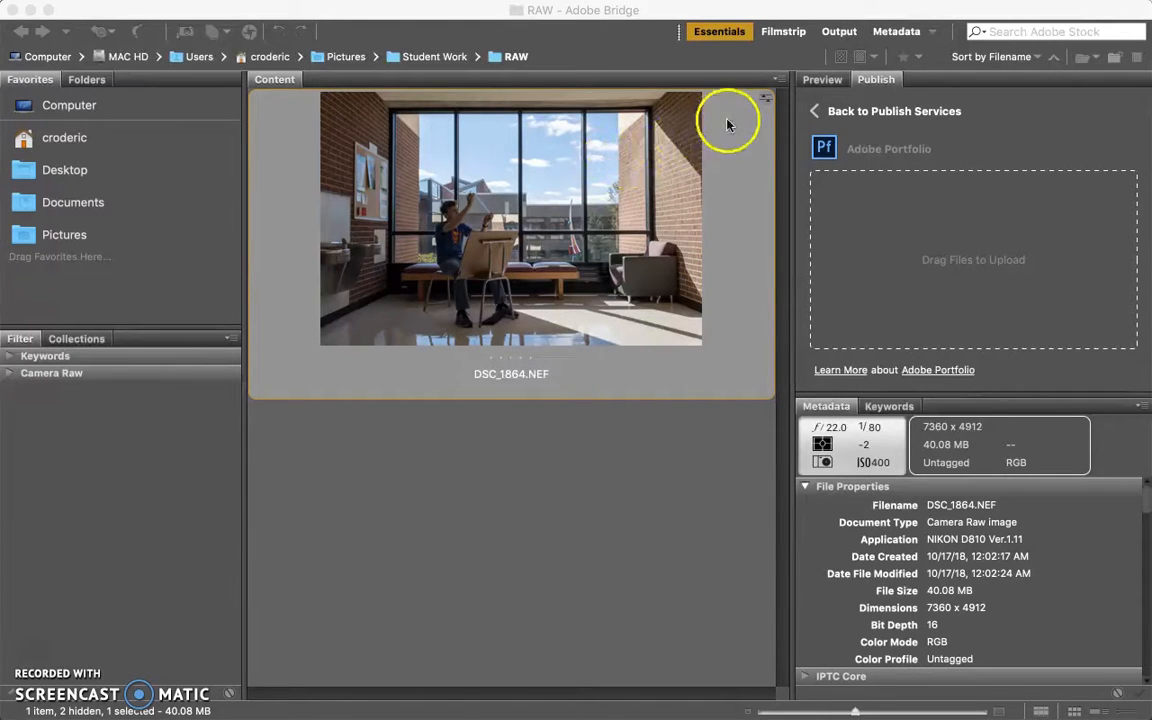
- Reopen DSC_1864.NEF from Bridge in Camera Raw and review its lens corrections and available color profiles, keeping Adobe Color
click(628, 143)
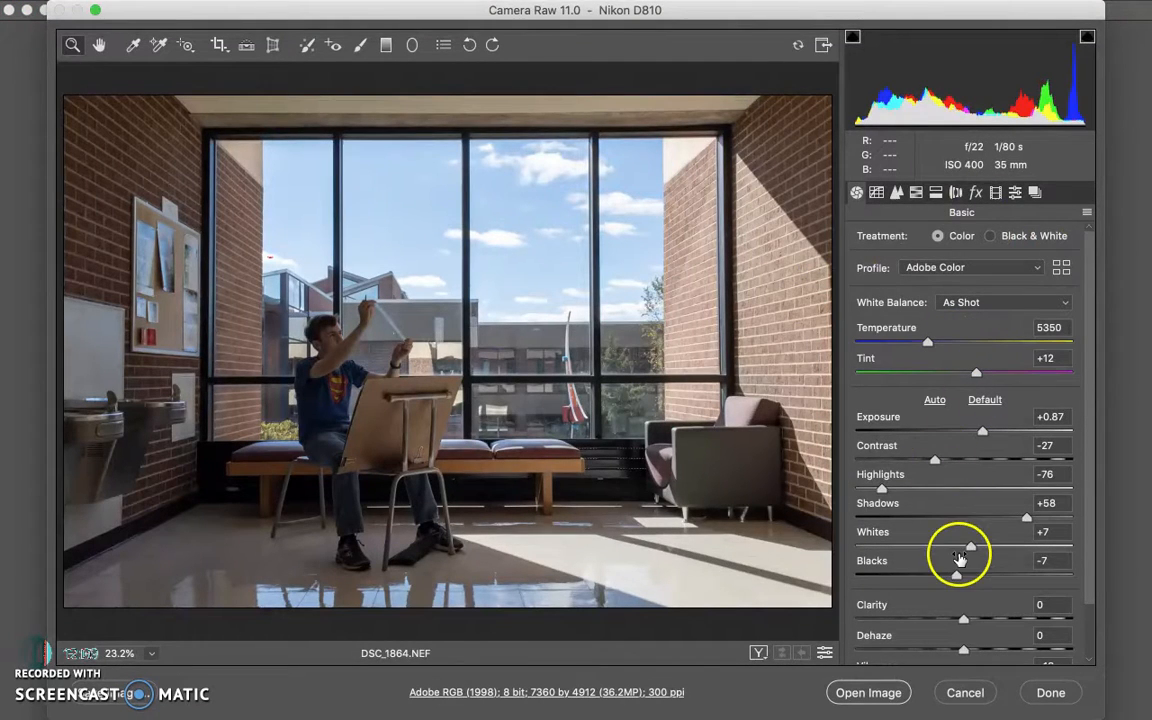
click(956, 192)
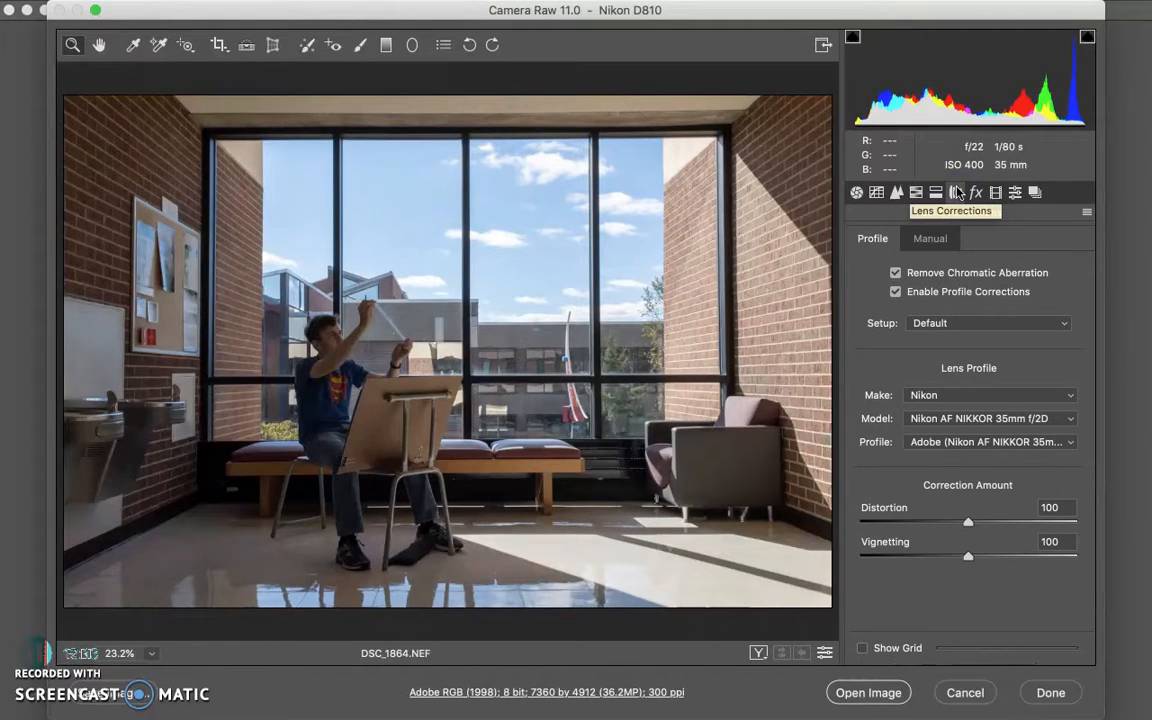
click(857, 193)
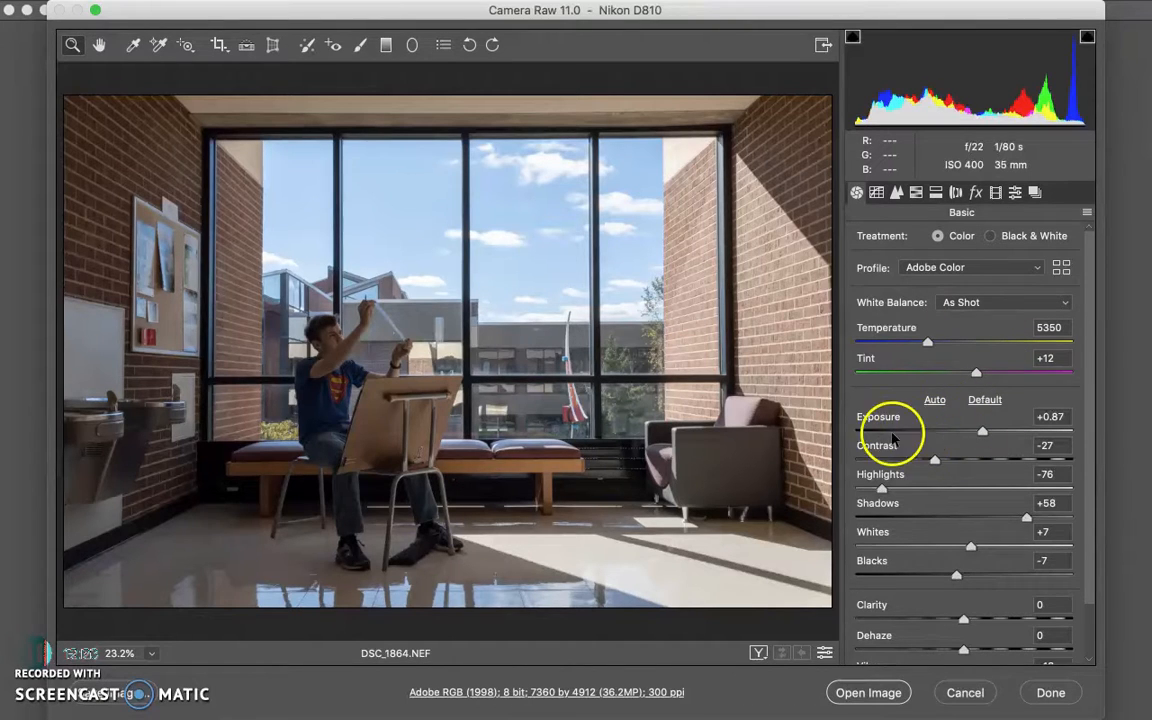
click(972, 268)
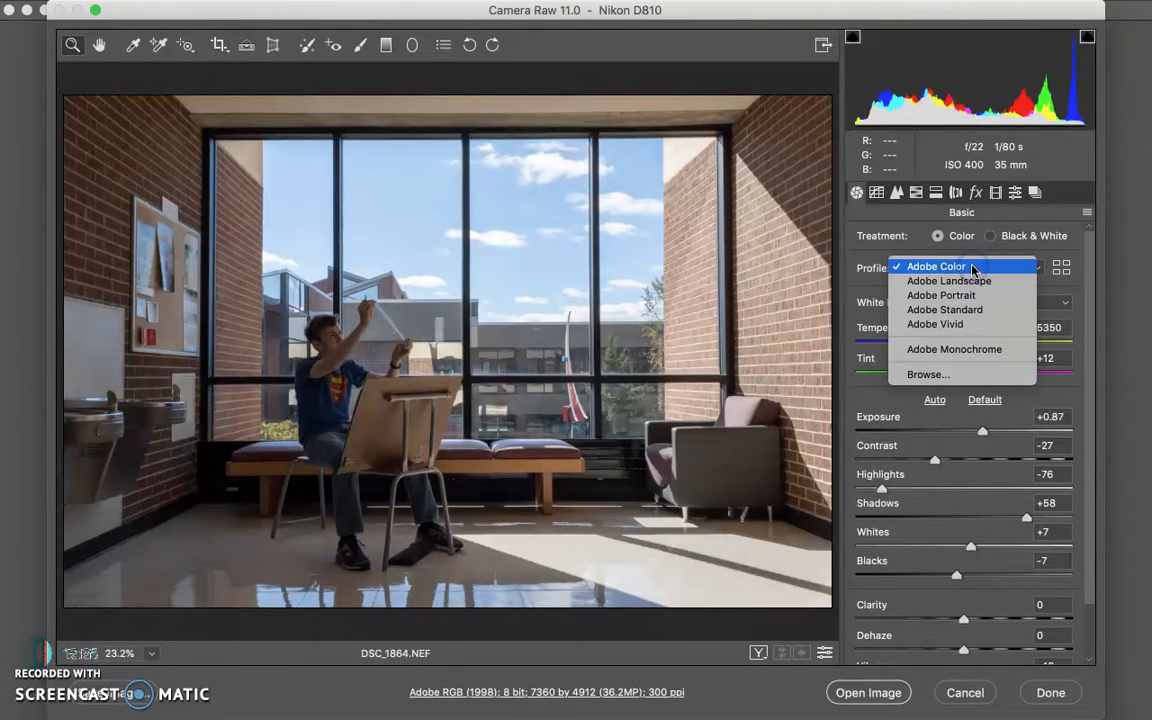
click(893, 253)
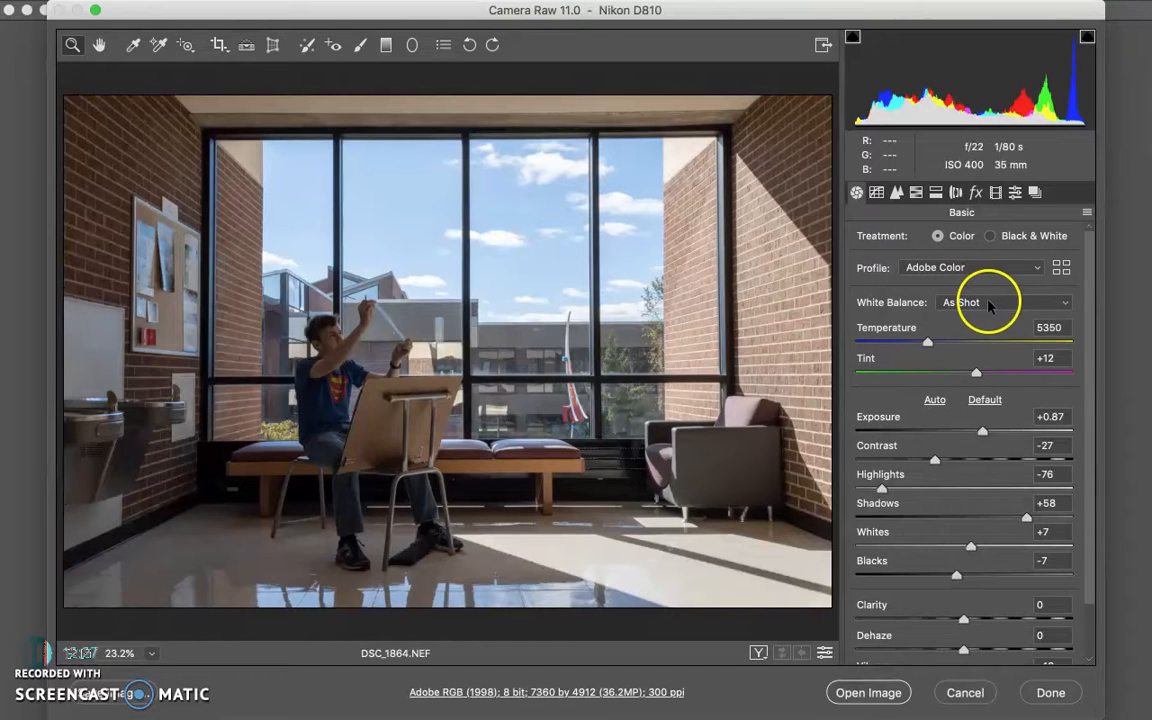
- Try the Auto white balance on the photo and undo it
click(990, 301)
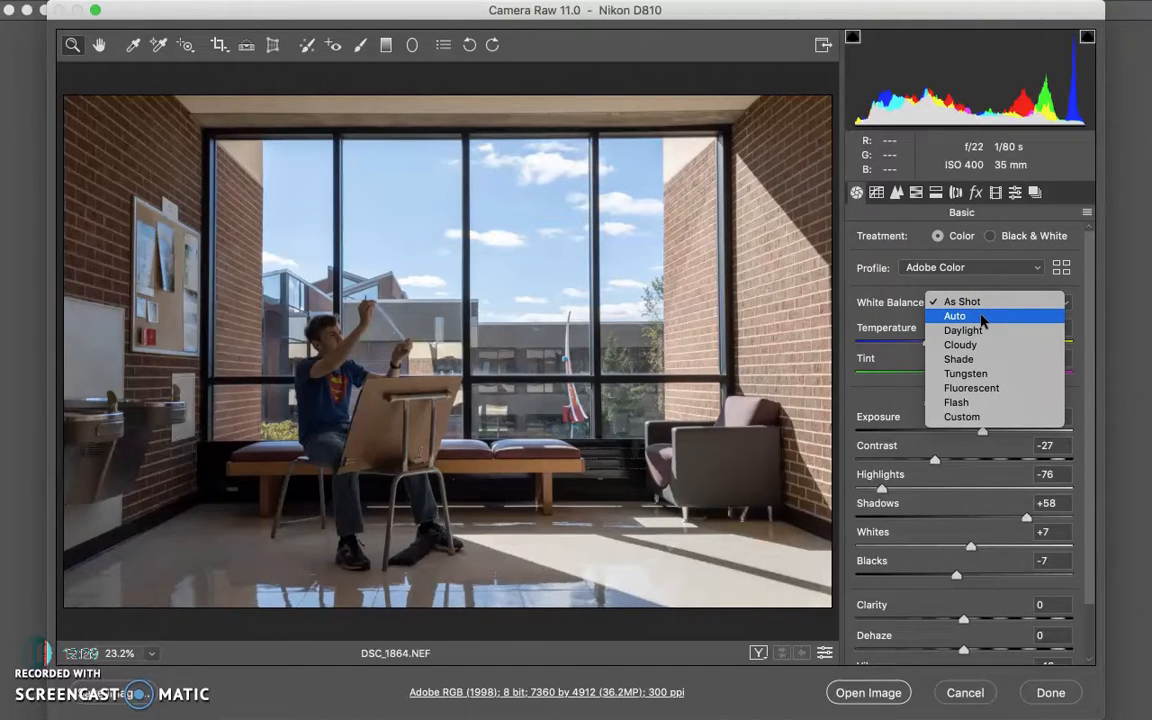
click(981, 317)
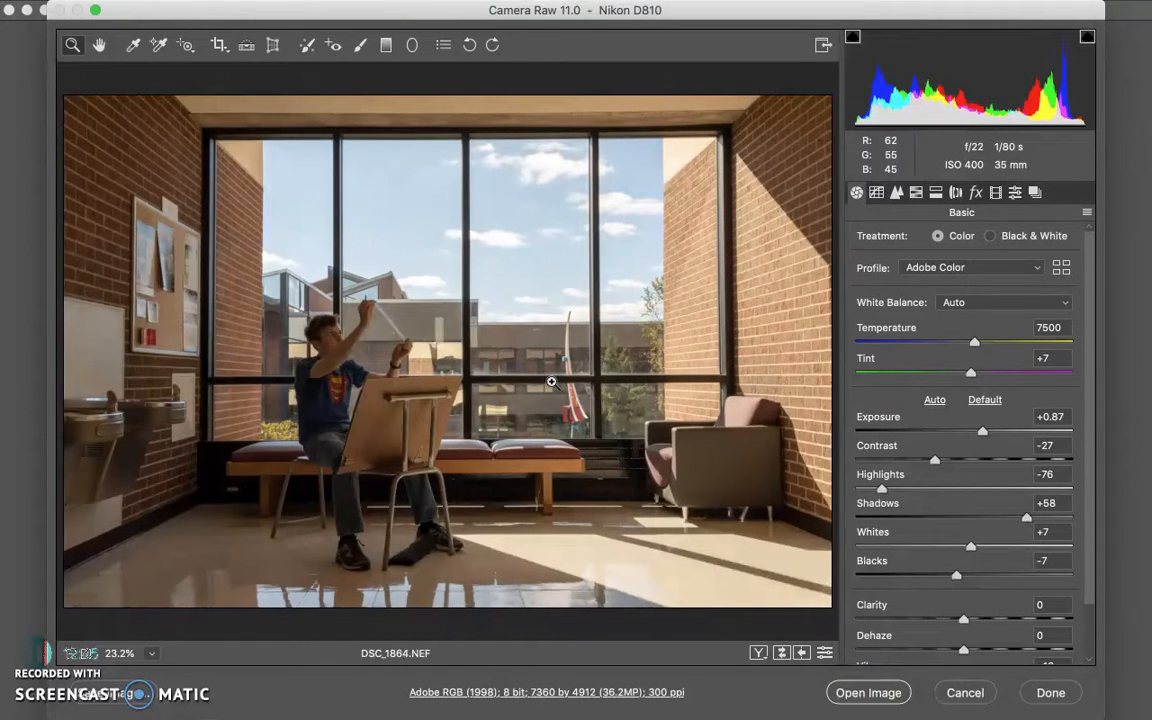
key(super+z)
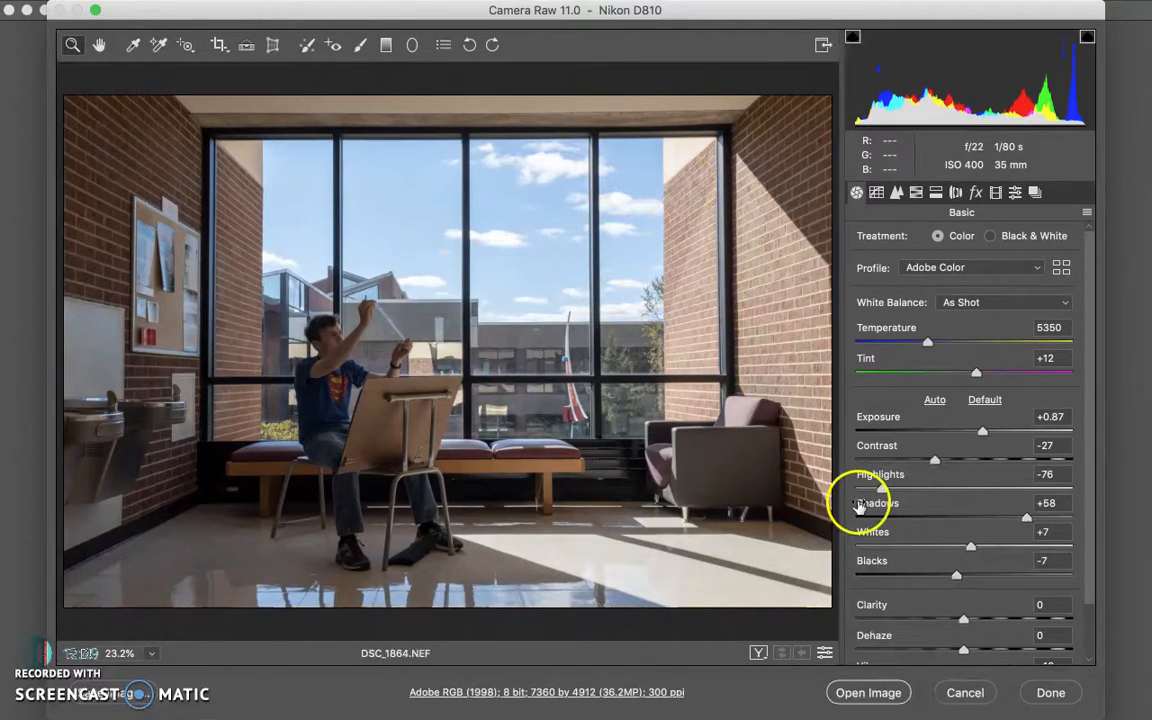
- Finish the Camera Raw session keeping the current settings, and switch to Adobe Bridge
click(1043, 694)
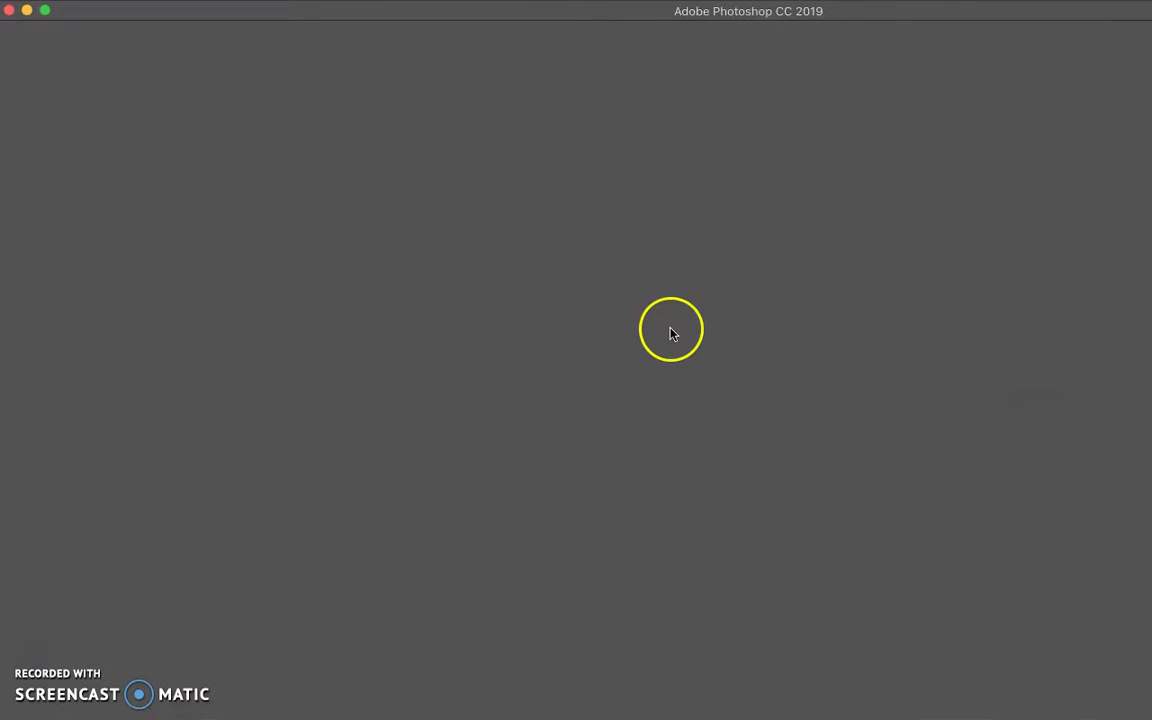
mouse_move(578, 690)
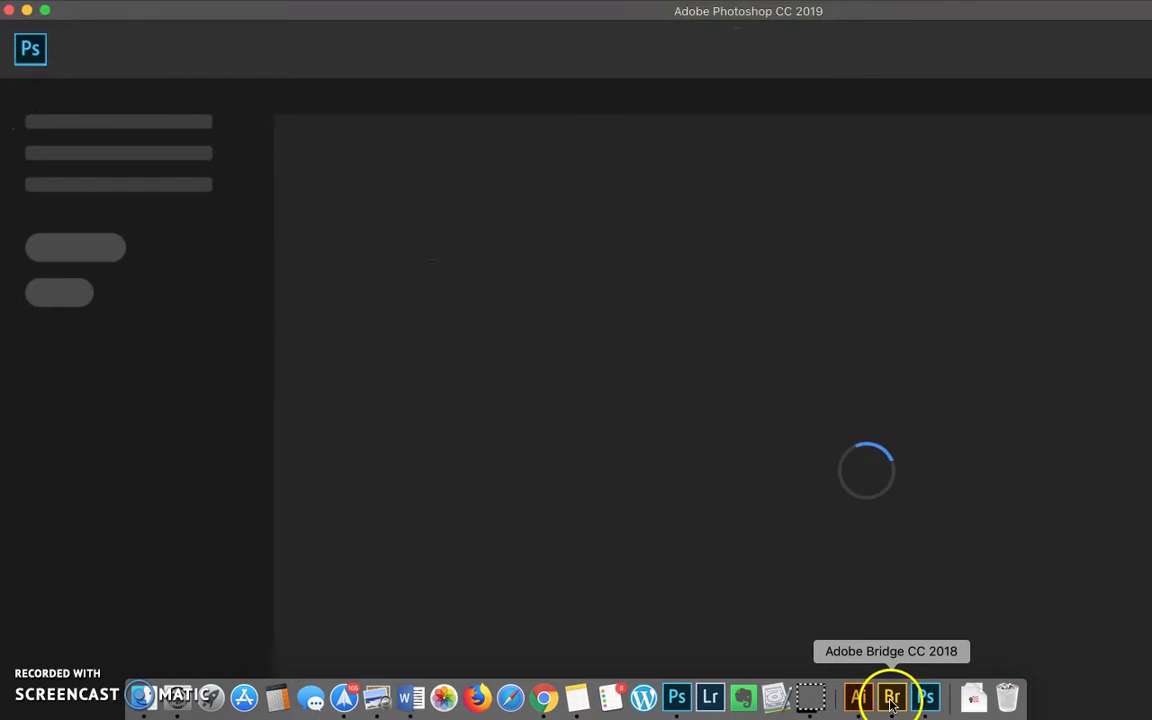
click(891, 698)
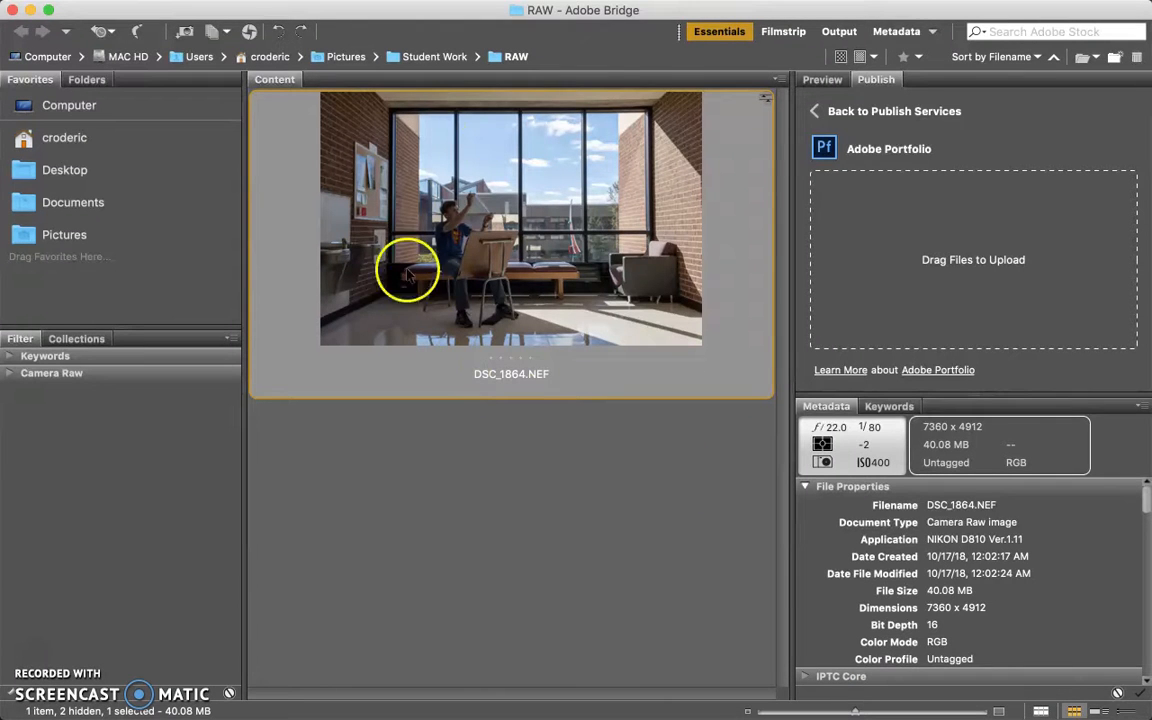